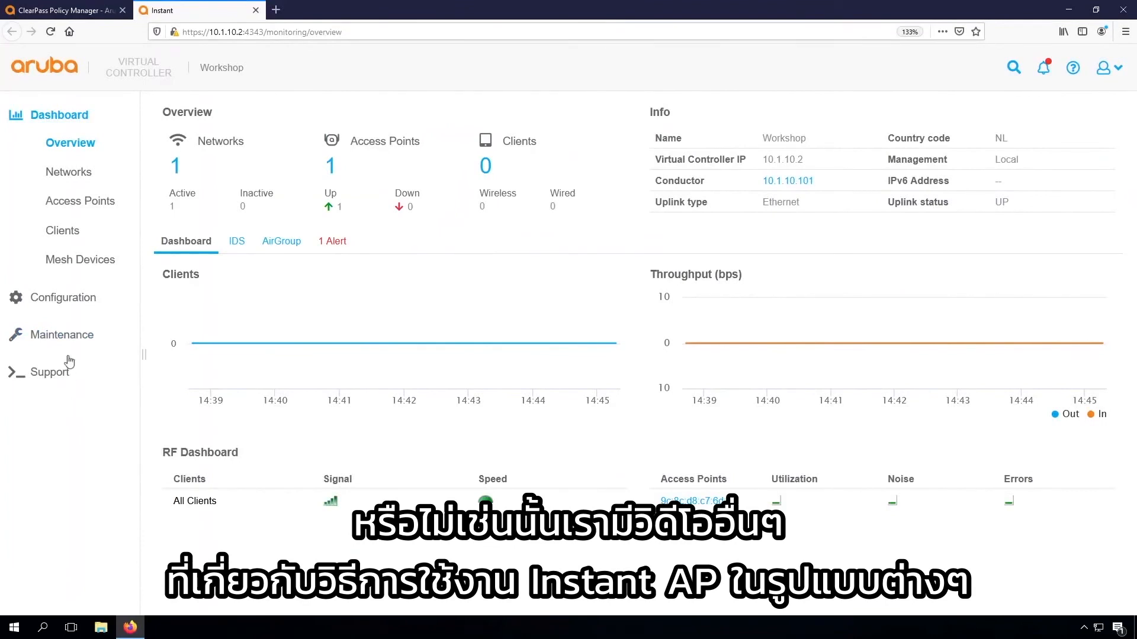
Open the virtual controller's system configuration and examine the Virtual Controller IP setting
{"action": "left_click", "coordinate": [63, 301]}
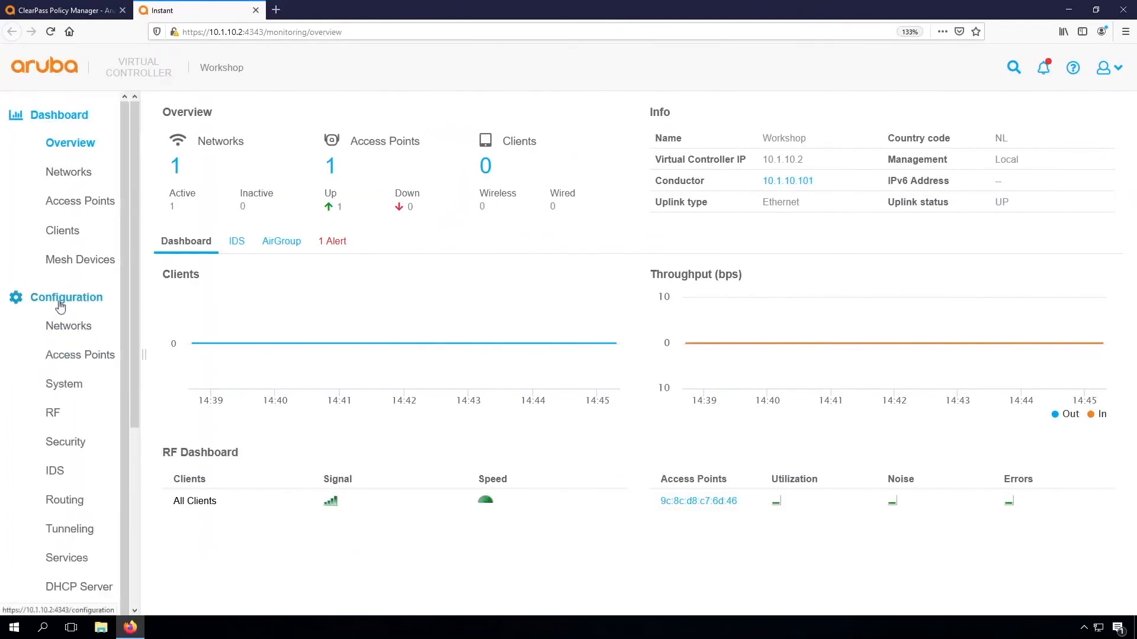
{"action": "left_click", "coordinate": [65, 386]}
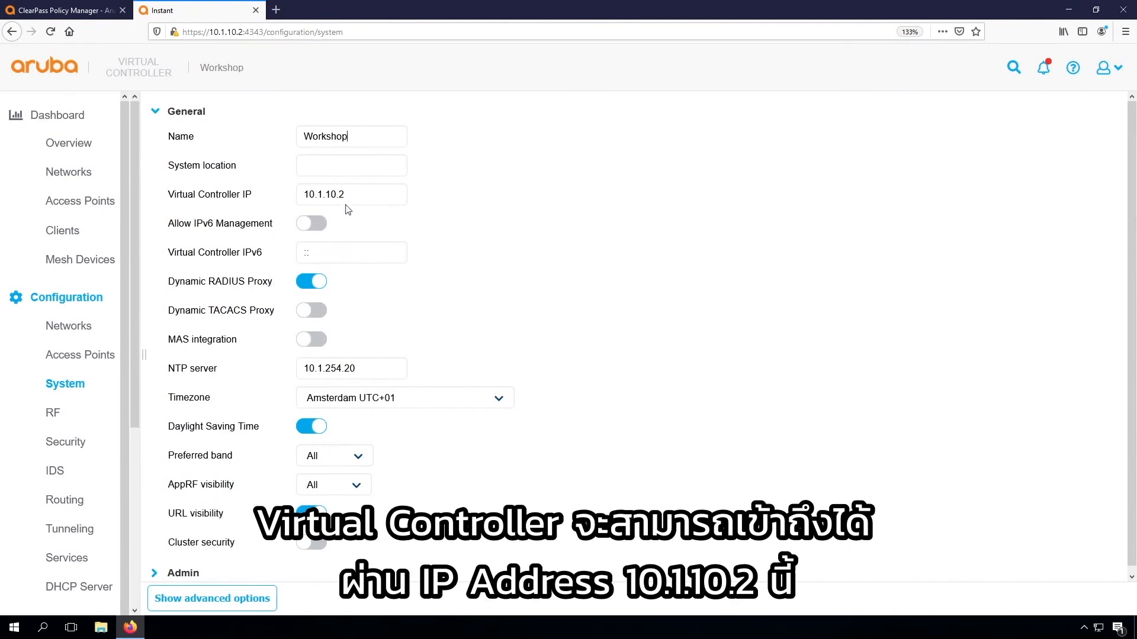
{"action": "left_click", "coordinate": [362, 193]}
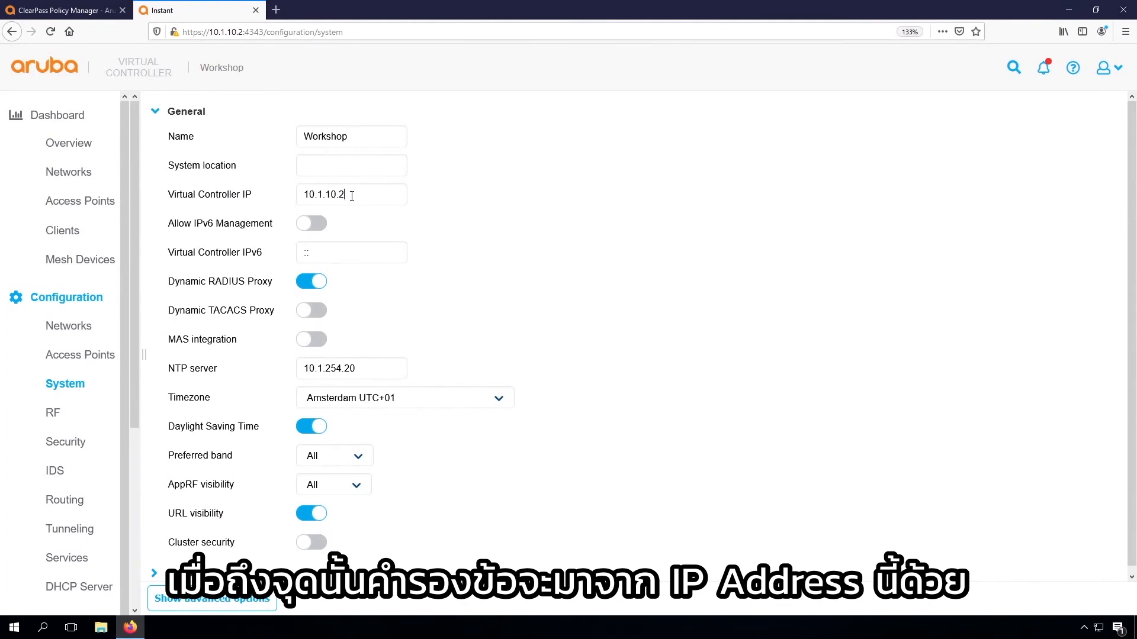
{"action": "left_click_drag", "start_coordinate": [352, 196], "coordinate": [299, 196]}
{"action": "left_click", "coordinate": [477, 196]}
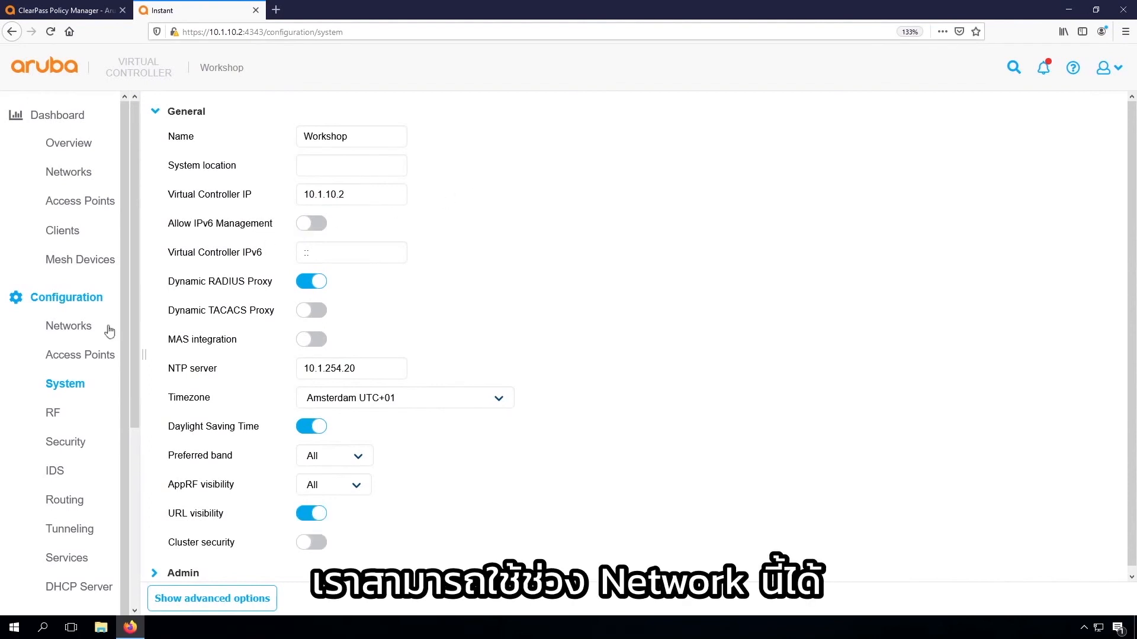
Add a wireless employee network named Airheads-Corp, keeping network-assigned client IPs and the default VLAN
{"action": "left_click", "coordinate": [77, 330]}
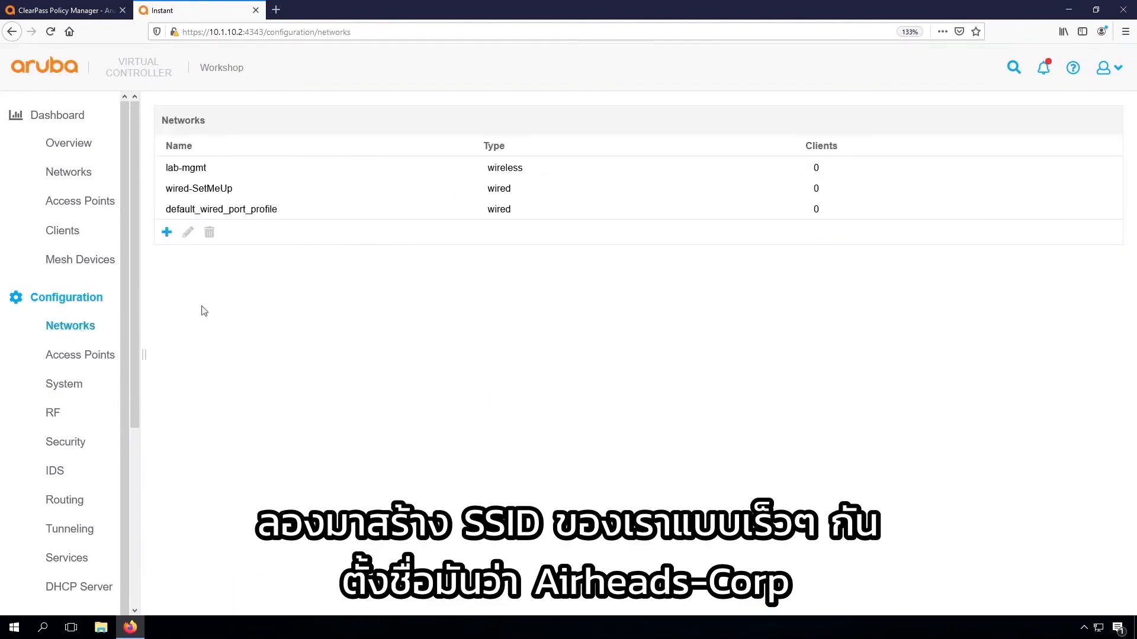
{"action": "left_click", "coordinate": [167, 233]}
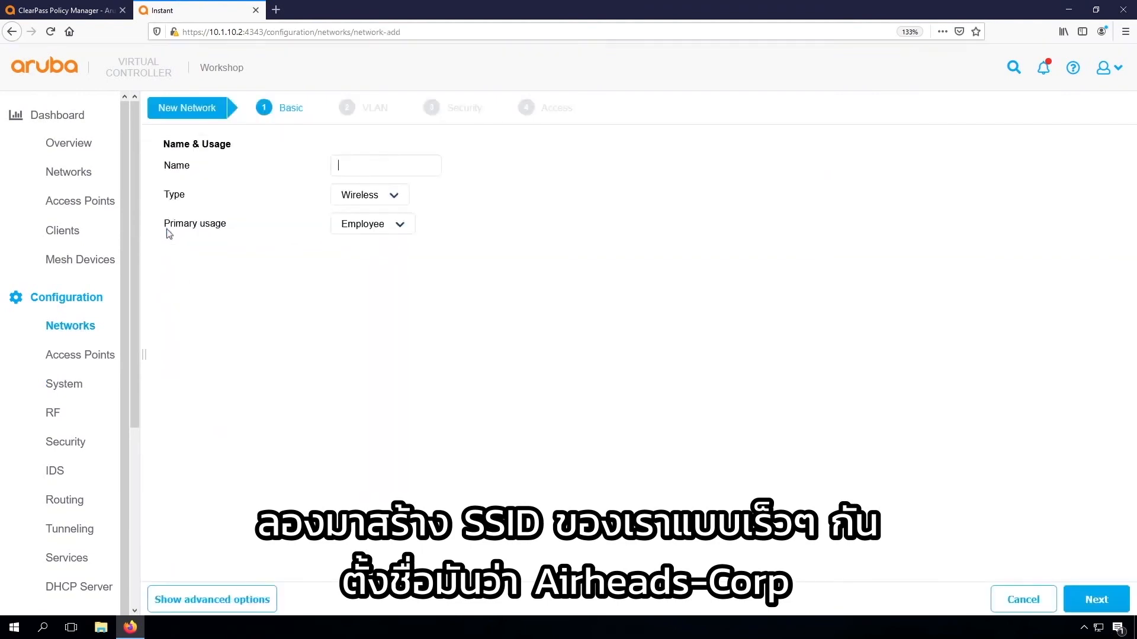
{"action": "type", "text": "Airheads-Corp"}
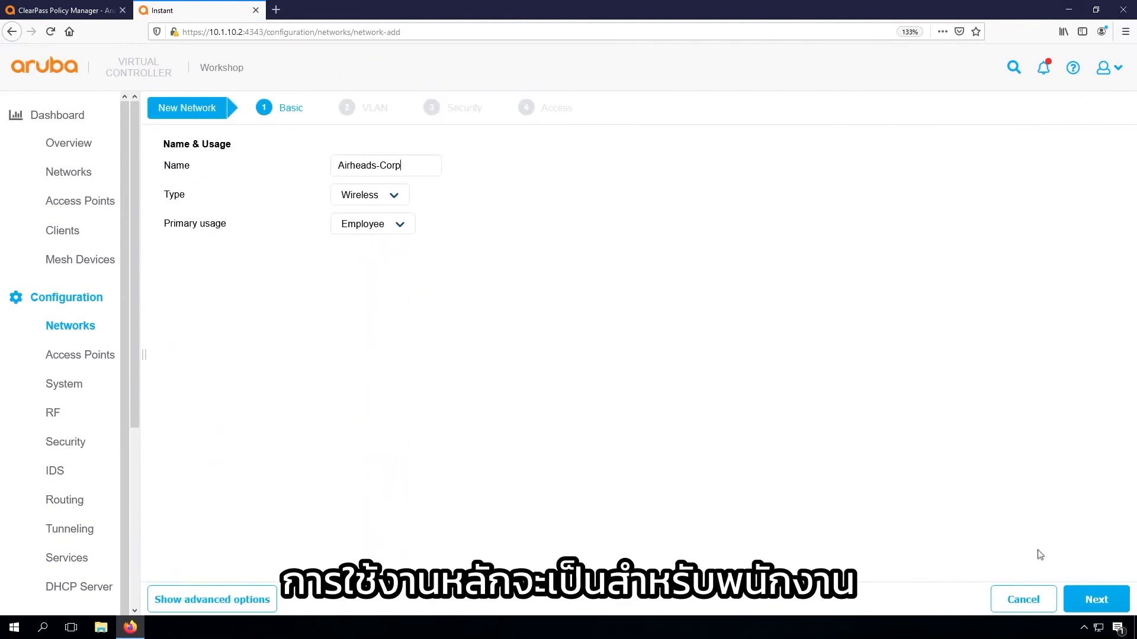
{"action": "left_click", "coordinate": [1095, 600]}
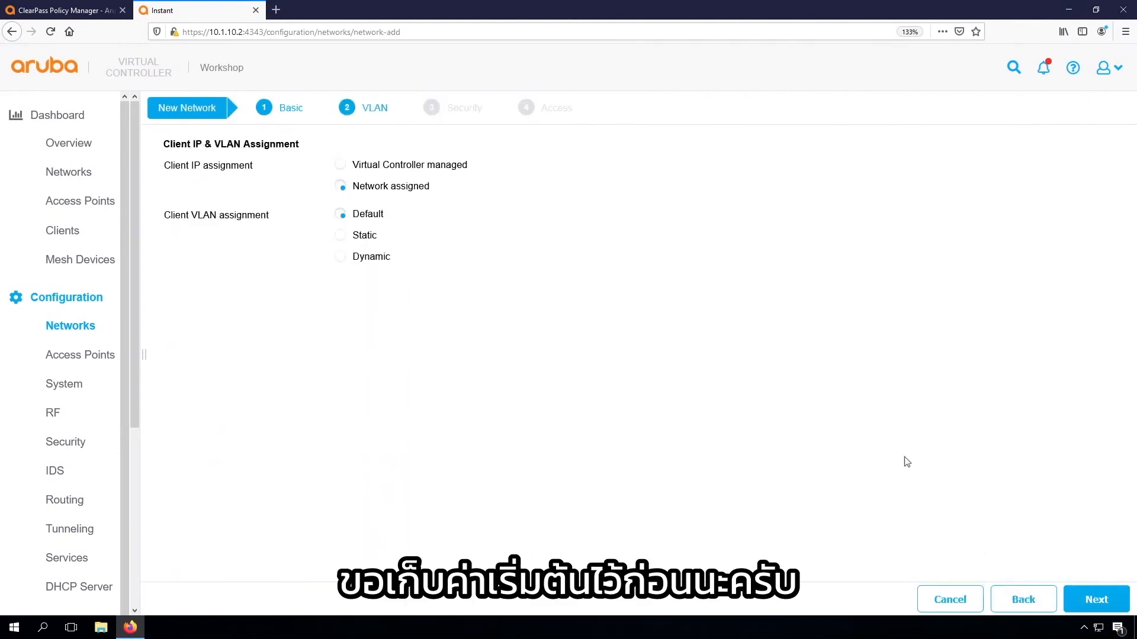
{"action": "left_click", "coordinate": [1095, 599]}
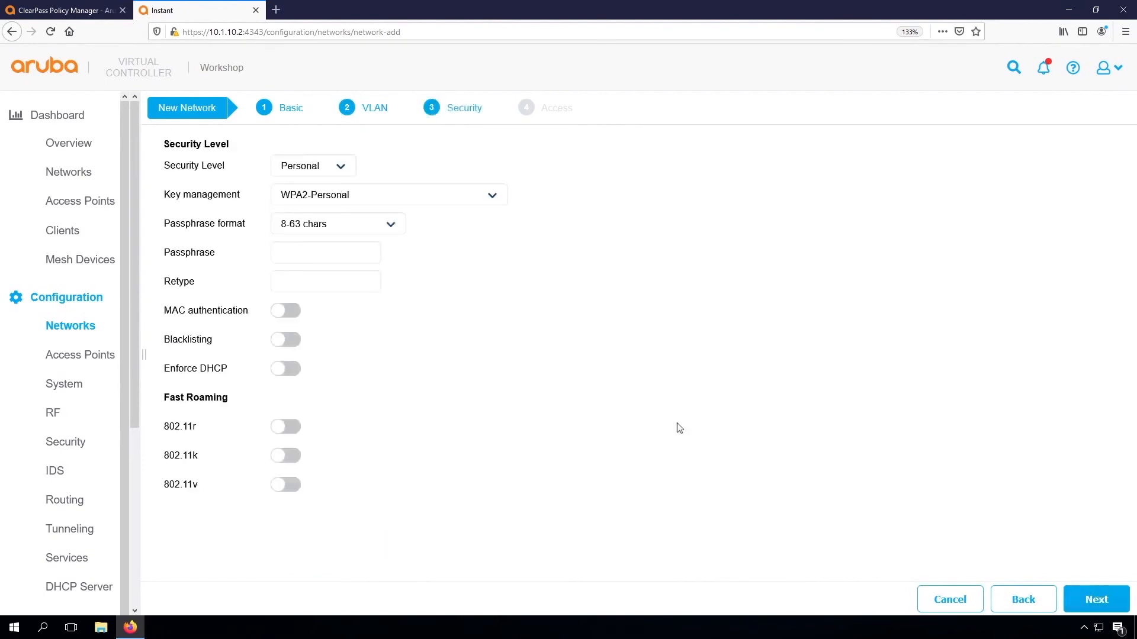
Set the network's security level to Enterprise with WPA2-Enterprise key management
{"action": "left_click", "coordinate": [325, 170]}
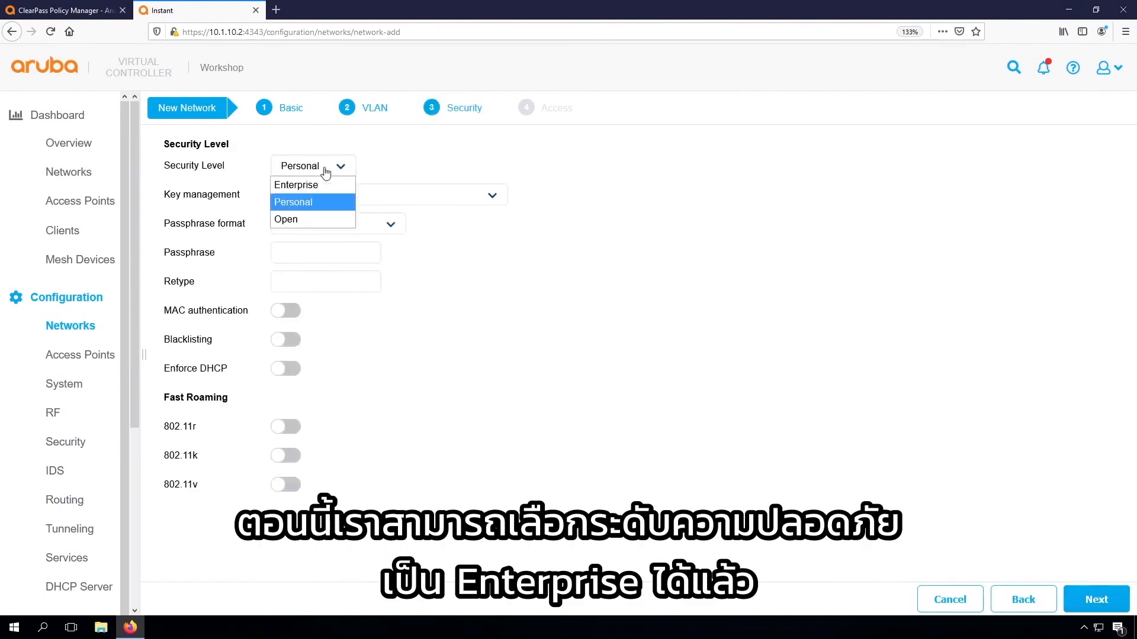
{"action": "left_click", "coordinate": [305, 184]}
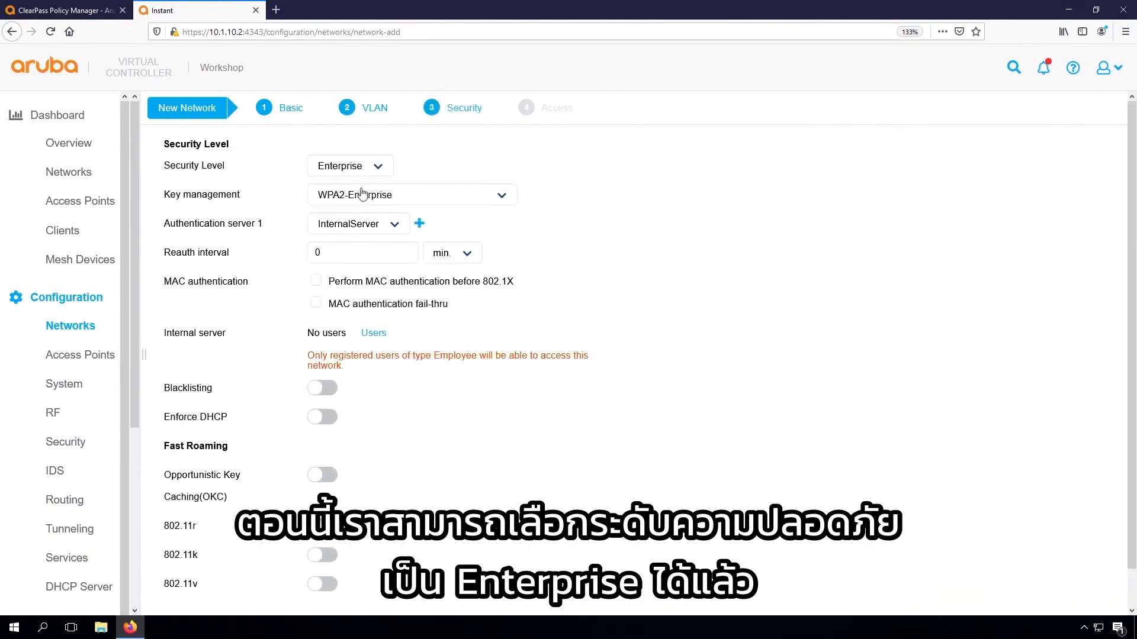
{"action": "left_click", "coordinate": [433, 194]}
{"action": "left_click", "coordinate": [396, 264]}
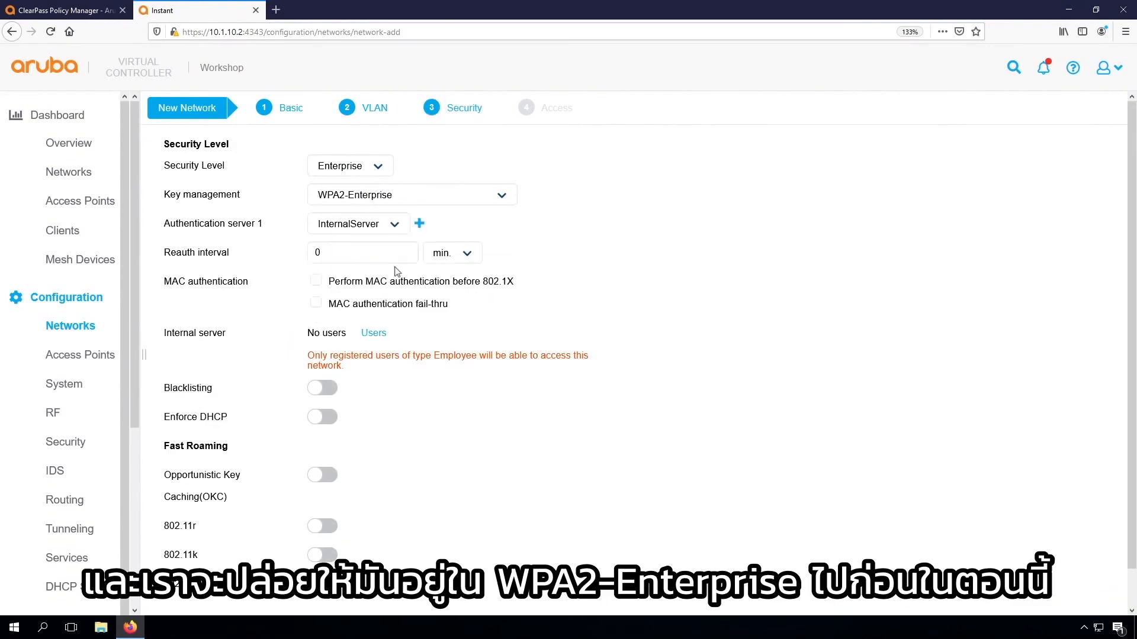
Start a new RADIUS server for Authentication server 1, named cppm1-pub with IP address 10.1.10.10
{"action": "left_click", "coordinate": [392, 225]}
{"action": "left_click", "coordinate": [447, 221]}
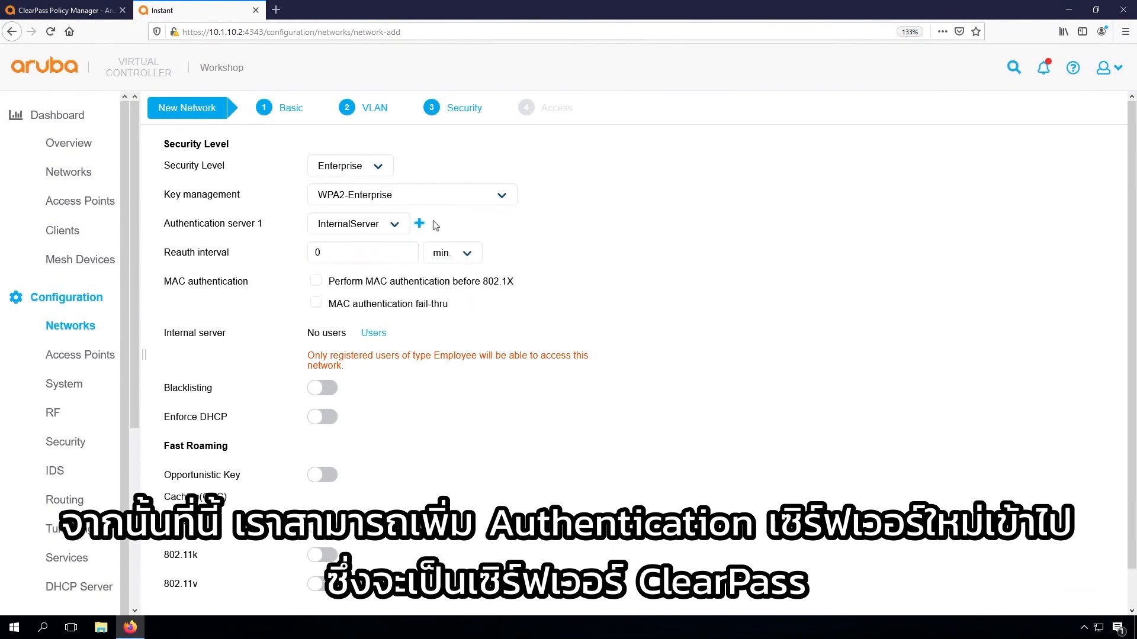
{"action": "left_click", "coordinate": [419, 225]}
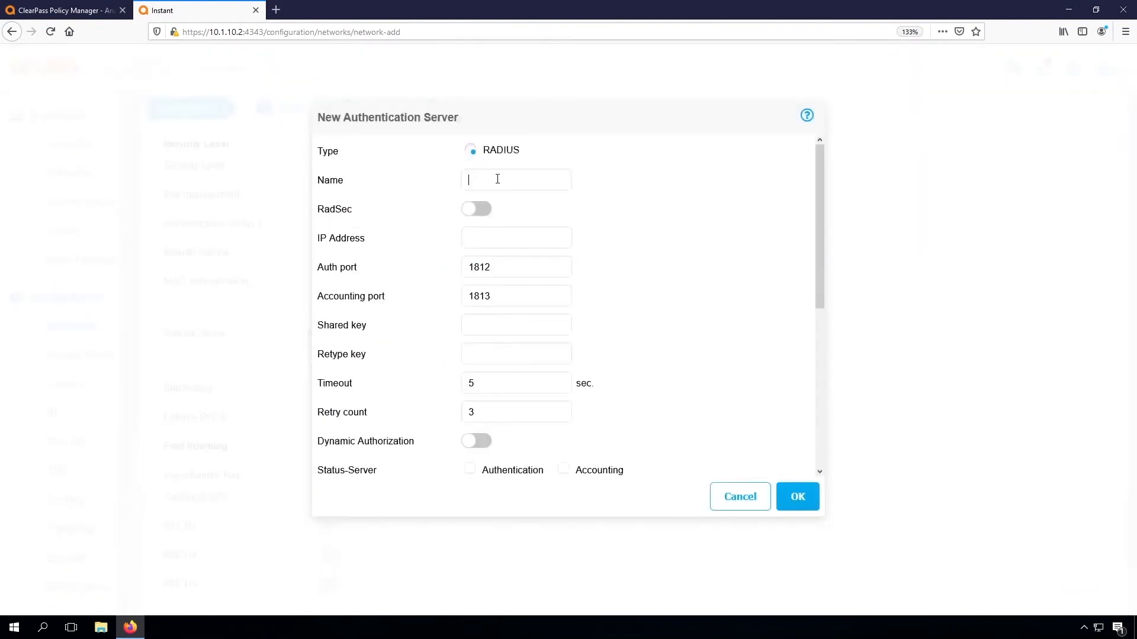
{"action": "type", "text": "cppm1-pub"}
{"action": "left_click", "coordinate": [482, 239]}
{"action": "type", "text": "10.1.10.10"}
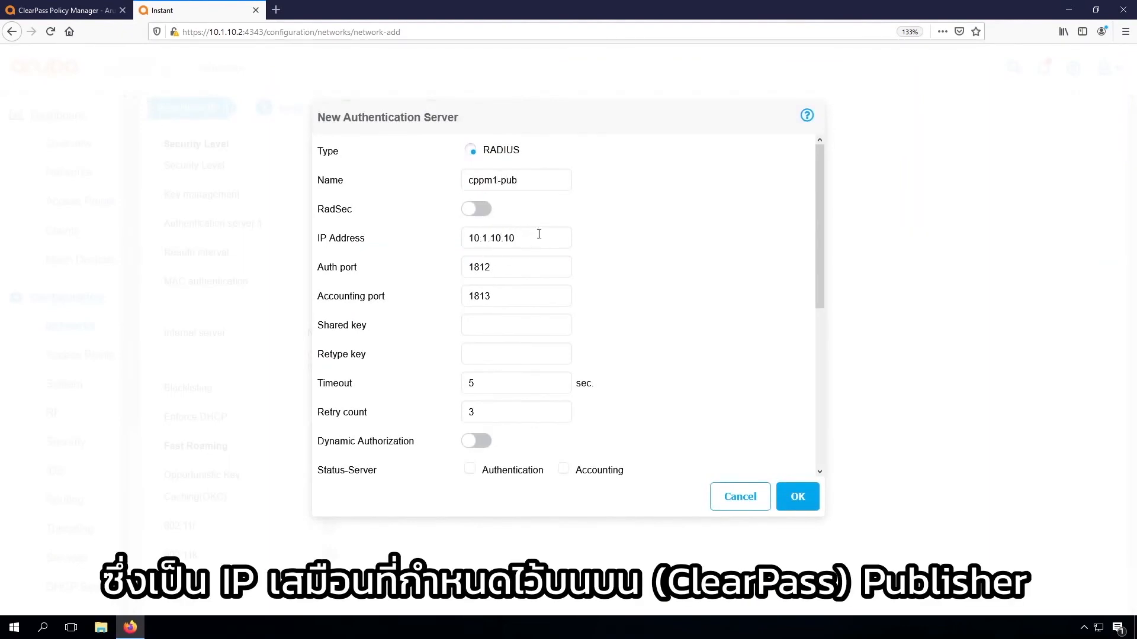
Enter and retype the shared key for the cppm1-pub authentication server
{"action": "left_click", "coordinate": [486, 325]}
{"action": "type", "text": "aruba123"}
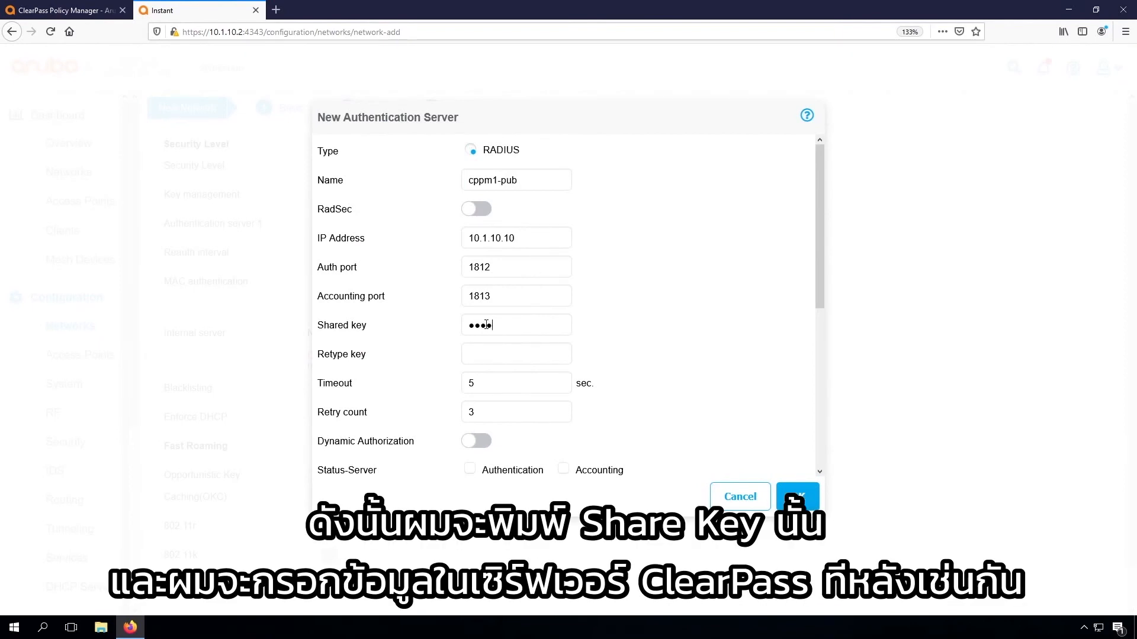
{"action": "type", "text": "!"}
{"action": "key", "text": "Tab"}
{"action": "type", "text": "aruba123!"}
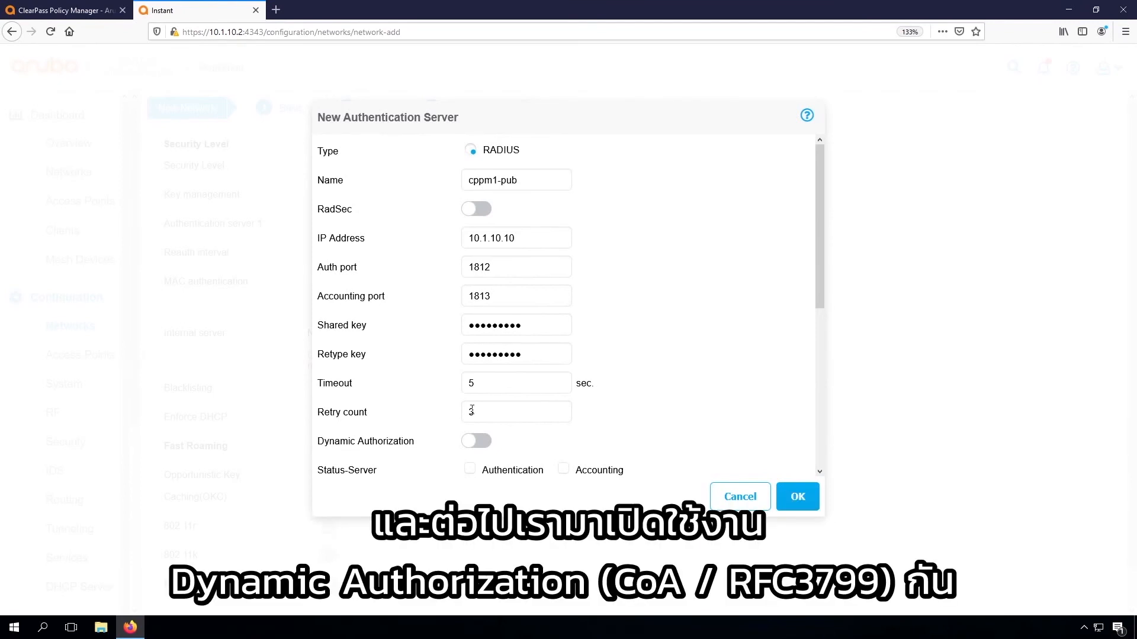
Enable Dynamic Authorization for cppm1-pub, keep its remaining default settings and save the server
{"action": "left_click", "coordinate": [476, 443]}
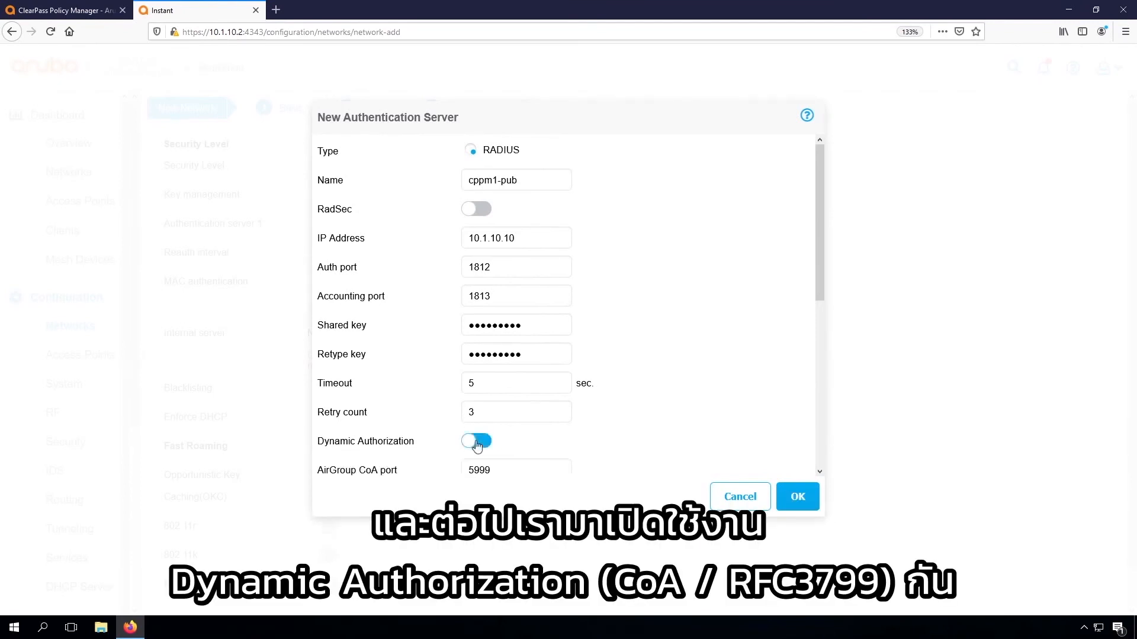
{"action": "scroll", "coordinate": [672, 435], "scroll_direction": "down", "scroll_amount": 3}
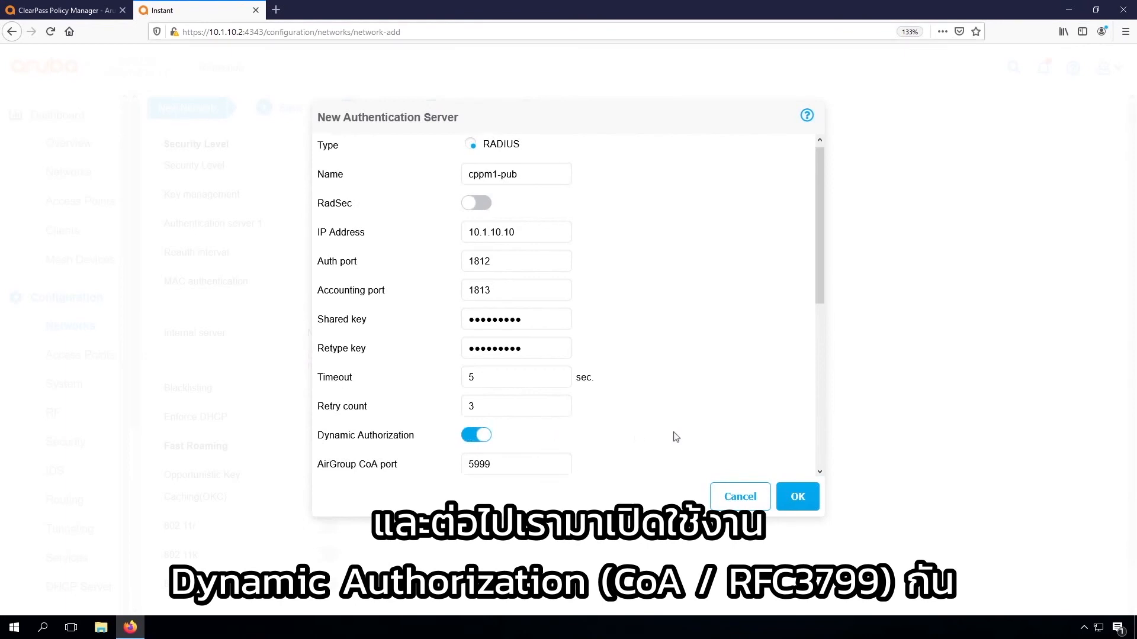
{"action": "scroll", "coordinate": [677, 437], "scroll_direction": "down", "scroll_amount": 2}
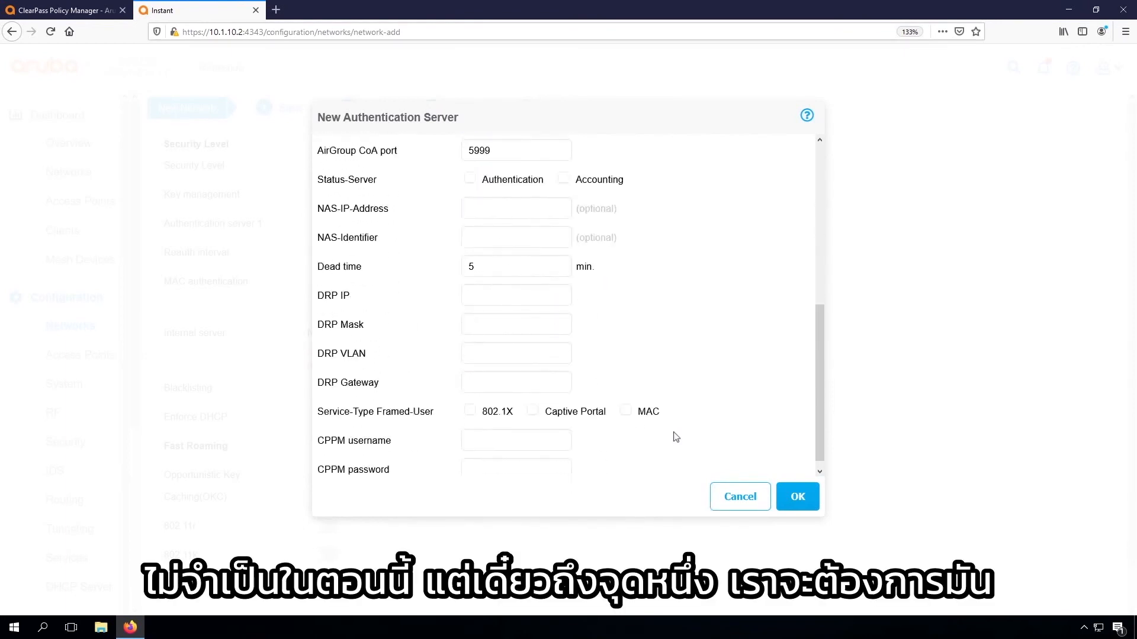
{"action": "scroll", "coordinate": [676, 437], "scroll_direction": "up", "scroll_amount": 5}
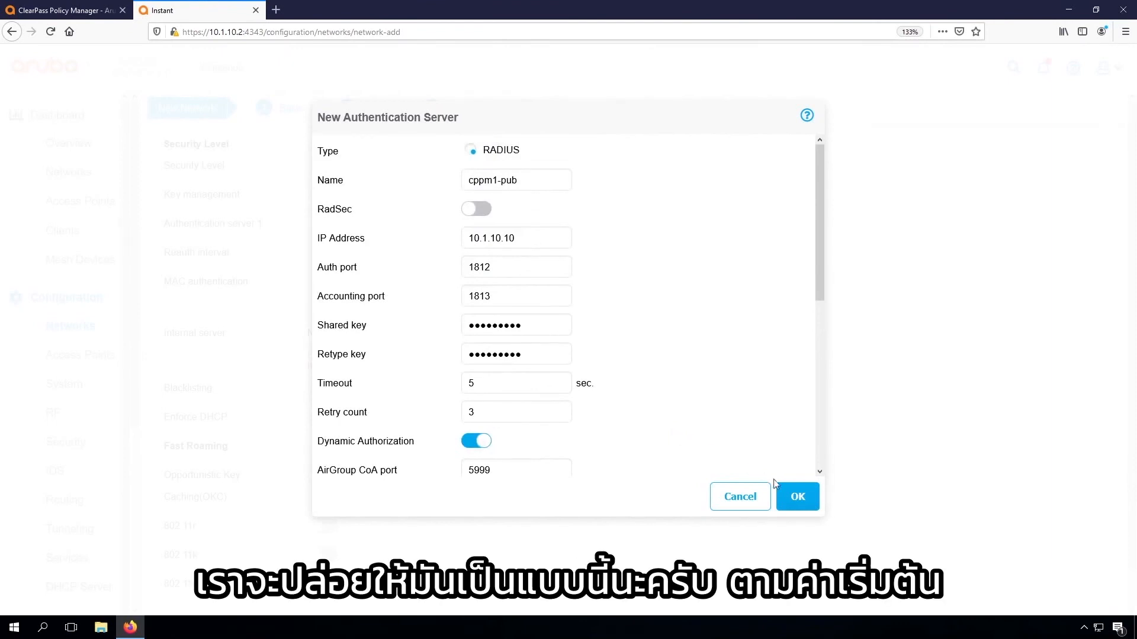
{"action": "left_click", "coordinate": [797, 497]}
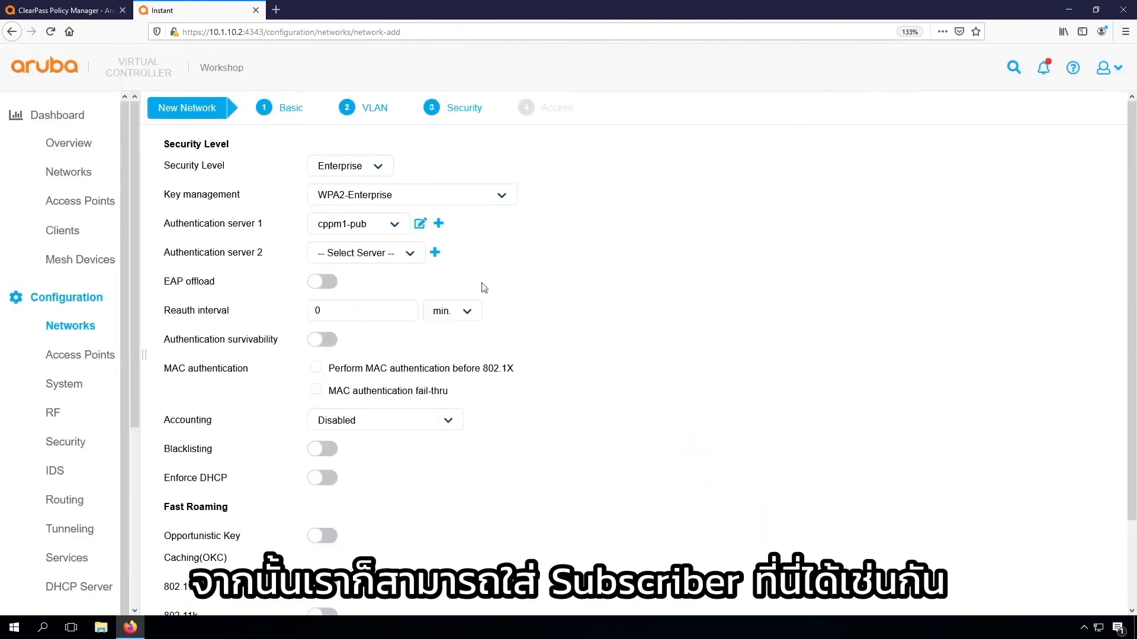
Start a new RADIUS server for Authentication server 2, named cppm1-sub with IP address 10.1.10.9
{"action": "left_click", "coordinate": [435, 253]}
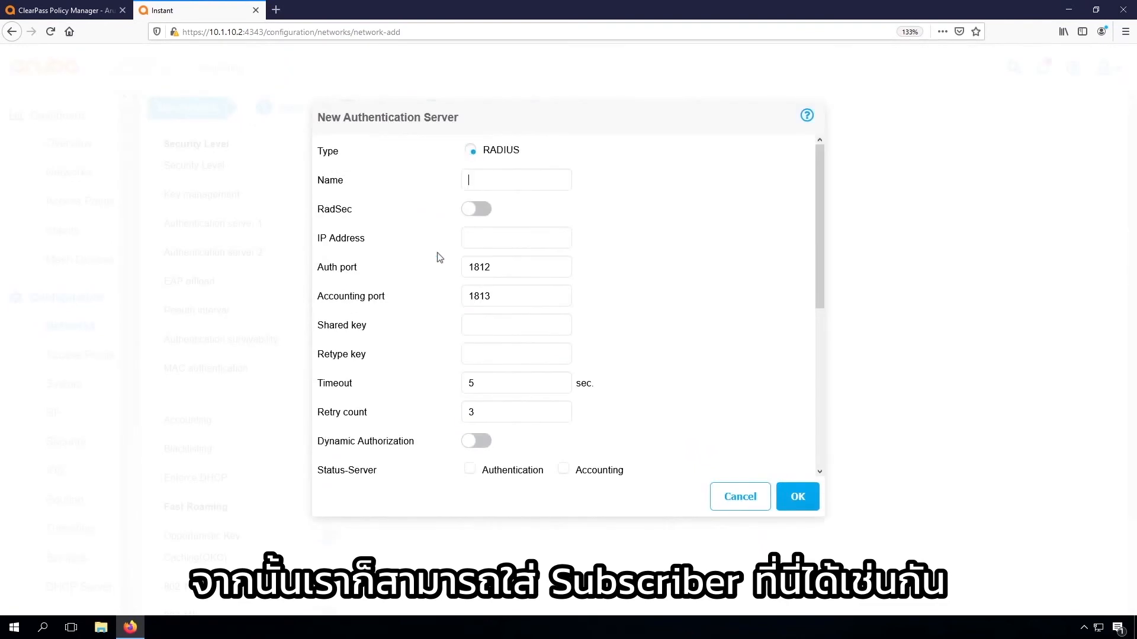
{"action": "type", "text": "cppm1-sub"}
{"action": "key", "text": "Tab"}
{"action": "key", "text": "Tab"}
{"action": "type", "text": "10.1.10.9"}
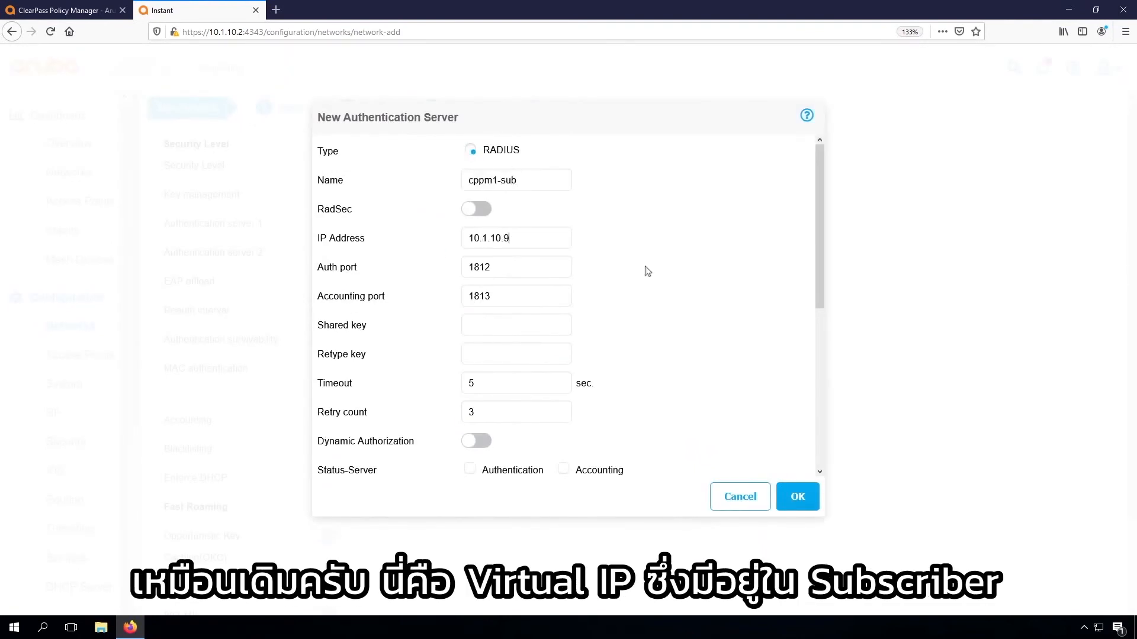
Enter and retype the cppm1-sub shared key, enable Dynamic Authorization and save the server
{"action": "left_click", "coordinate": [495, 328]}
{"action": "type", "text": "••••••••••••••••"}
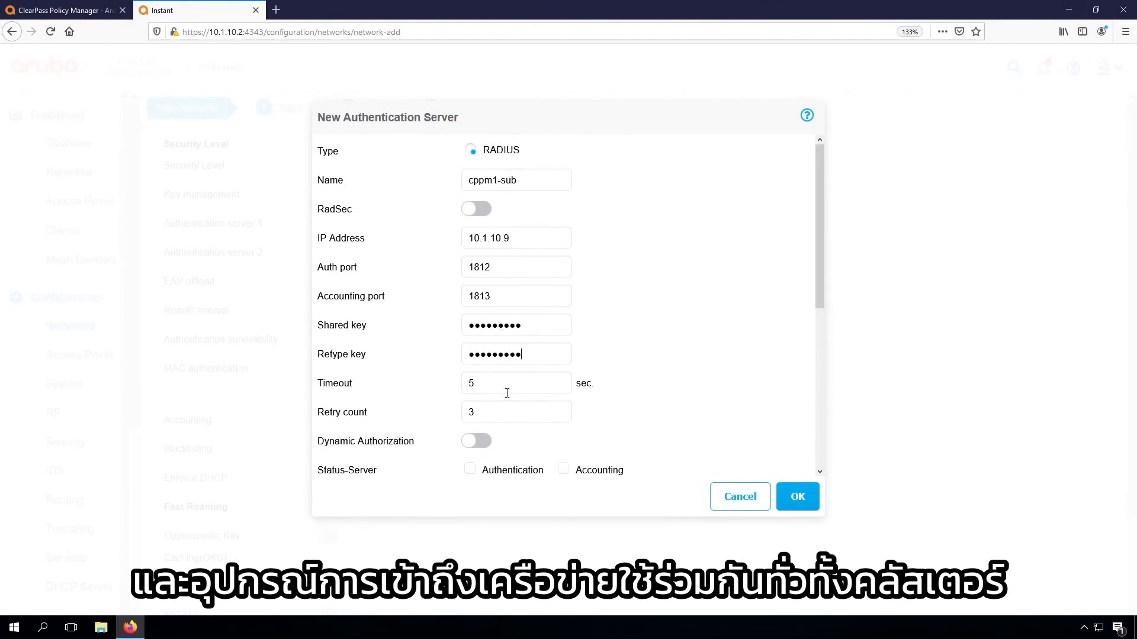
{"action": "left_click", "coordinate": [478, 442]}
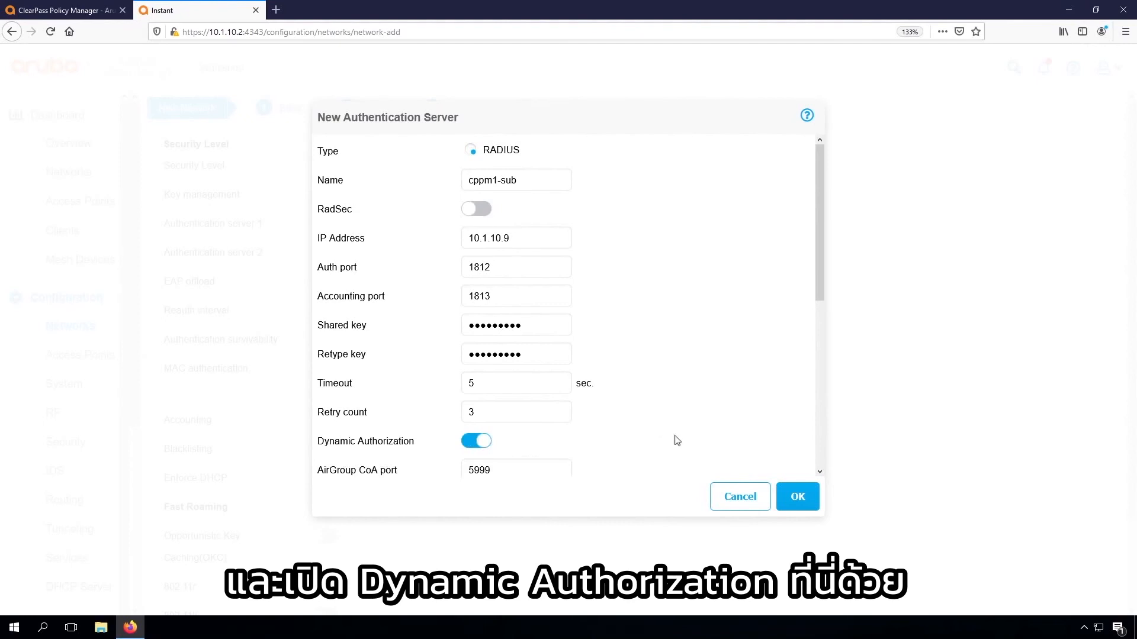
{"action": "left_click", "coordinate": [796, 498]}
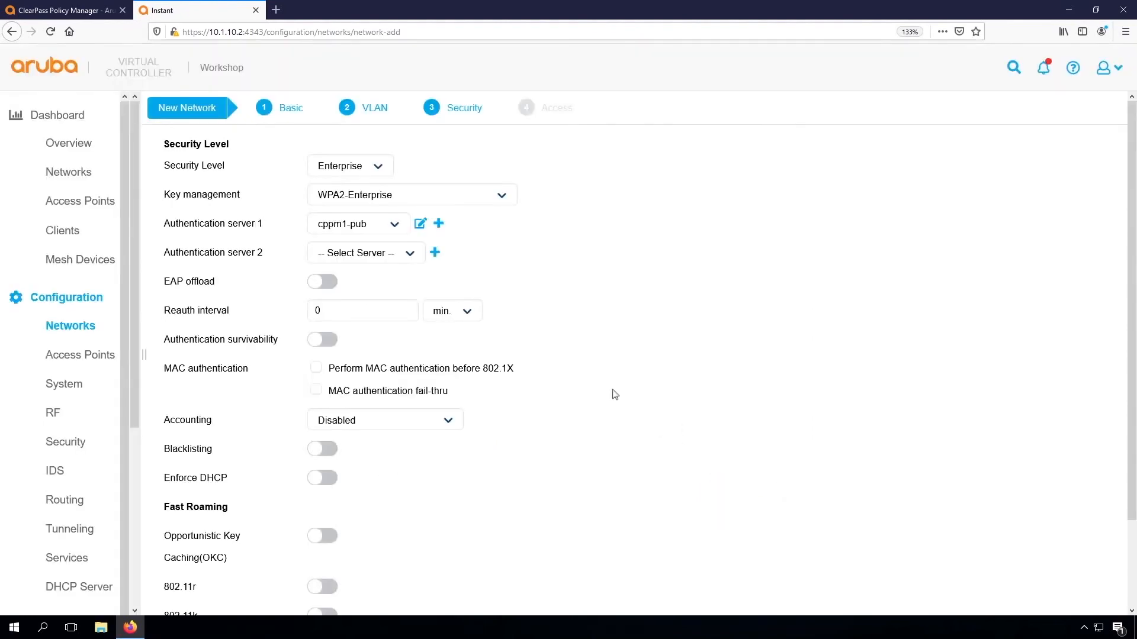
Set accounting to use the authentication servers and enable fast roaming with OKC, 802.11r, 802.11k and 802.11v
{"action": "left_click", "coordinate": [408, 455]}
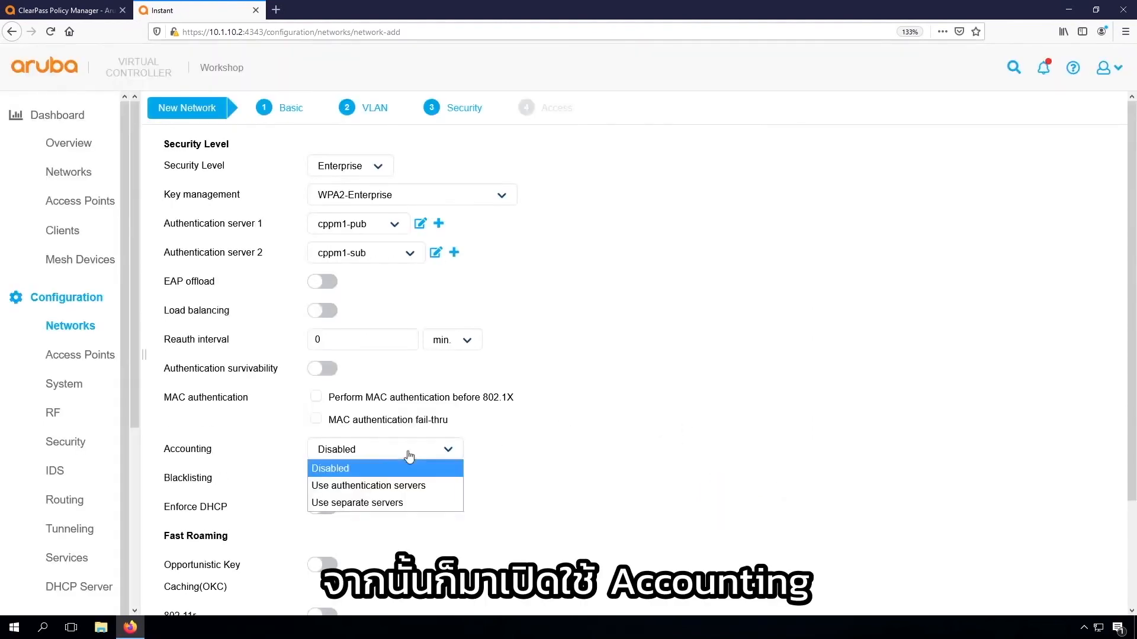
{"action": "left_click", "coordinate": [396, 486]}
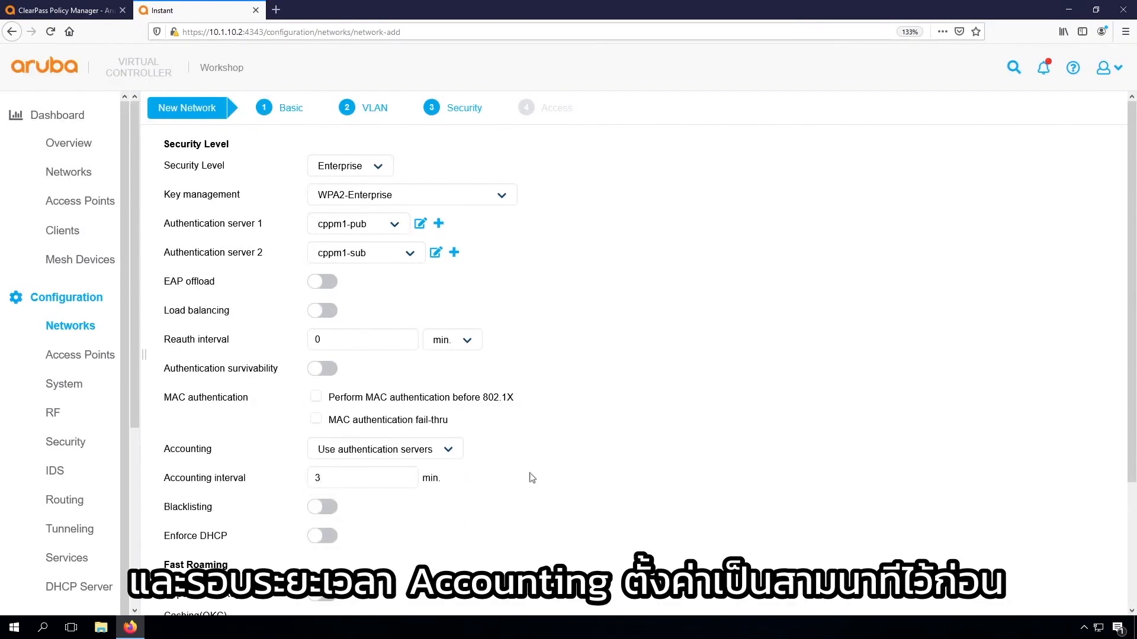
{"action": "scroll", "coordinate": [606, 488], "scroll_direction": "down", "scroll_amount": 3}
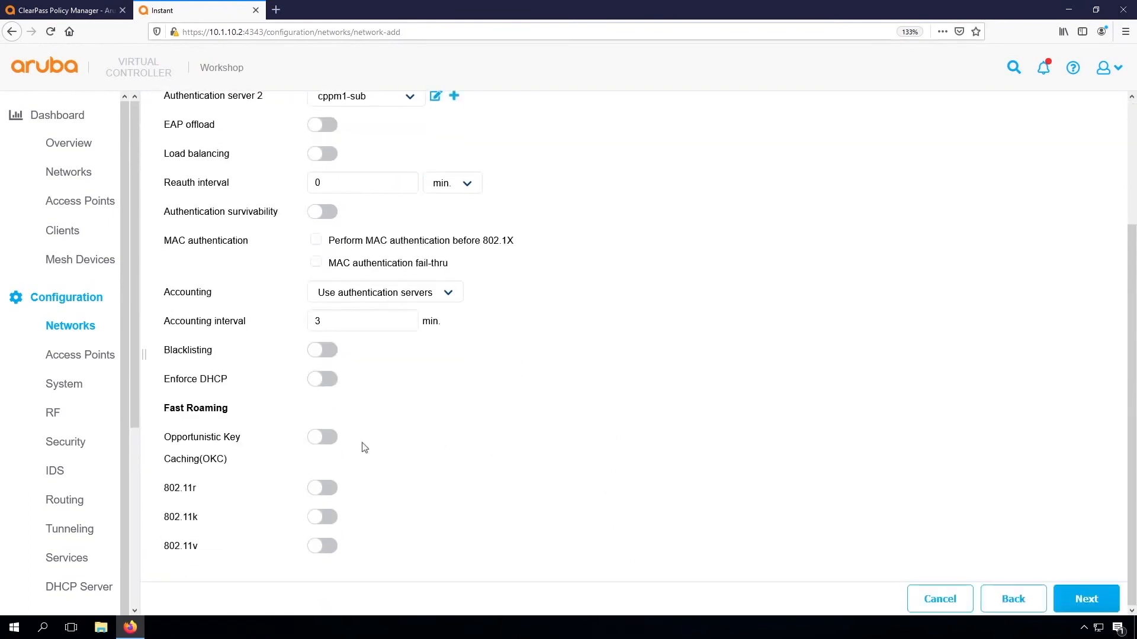
{"action": "left_click", "coordinate": [320, 438]}
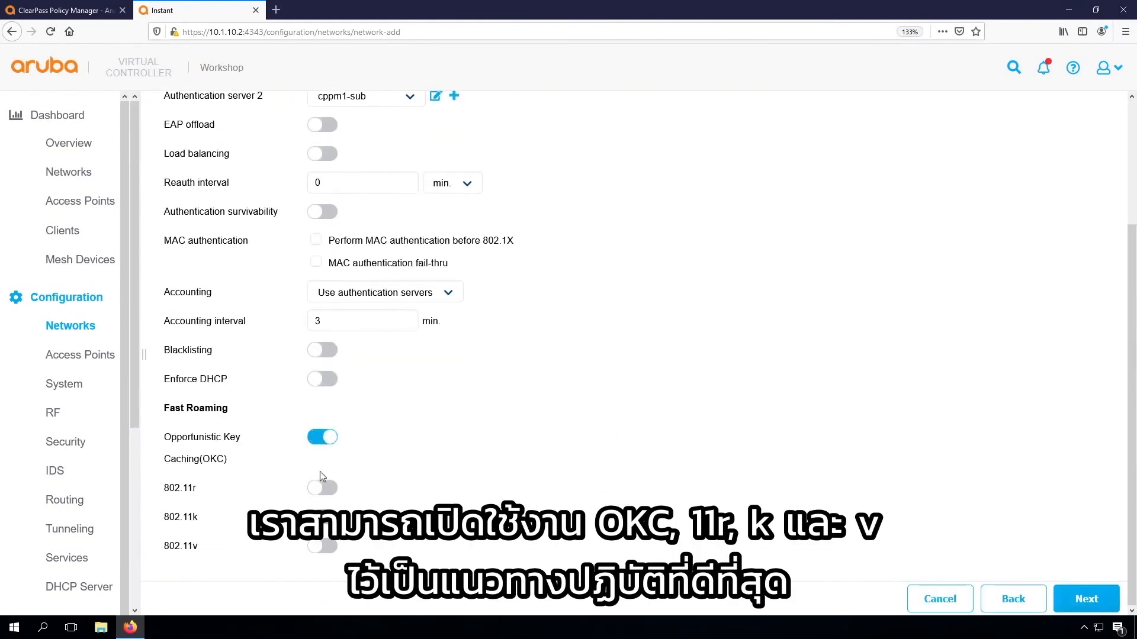
{"action": "left_click", "coordinate": [322, 488]}
{"action": "left_click", "coordinate": [321, 547]}
{"action": "left_click", "coordinate": [321, 577]}
{"action": "scroll", "coordinate": [556, 506], "scroll_direction": "down", "scroll_amount": 1}
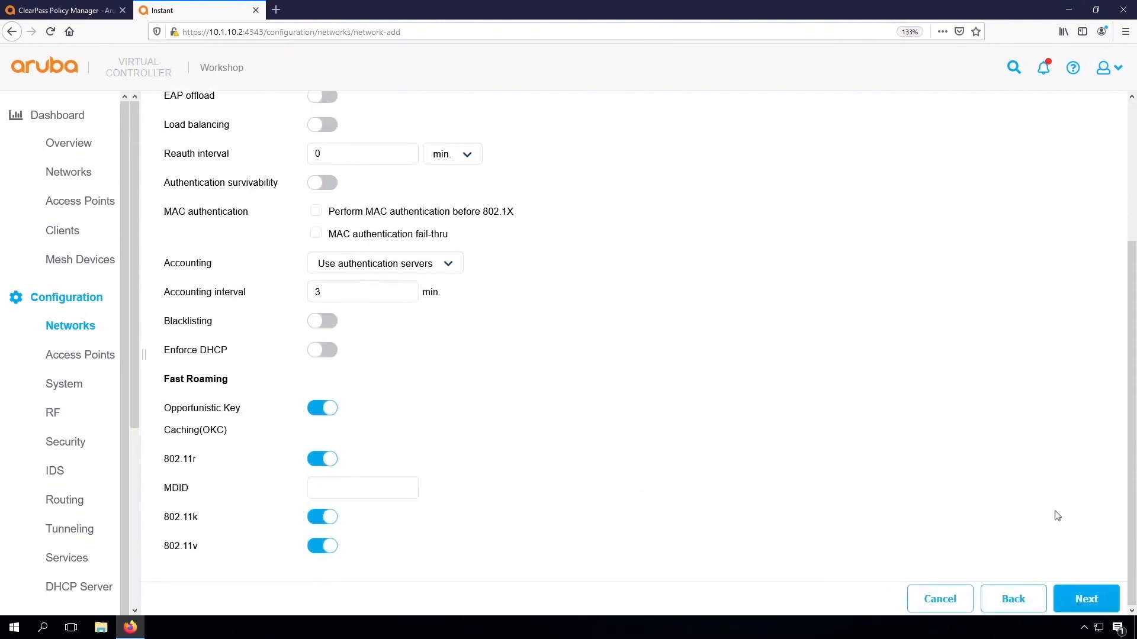
Keep the access rules unrestricted and finish creating the Airheads-Corp network
{"action": "left_click", "coordinate": [1077, 599]}
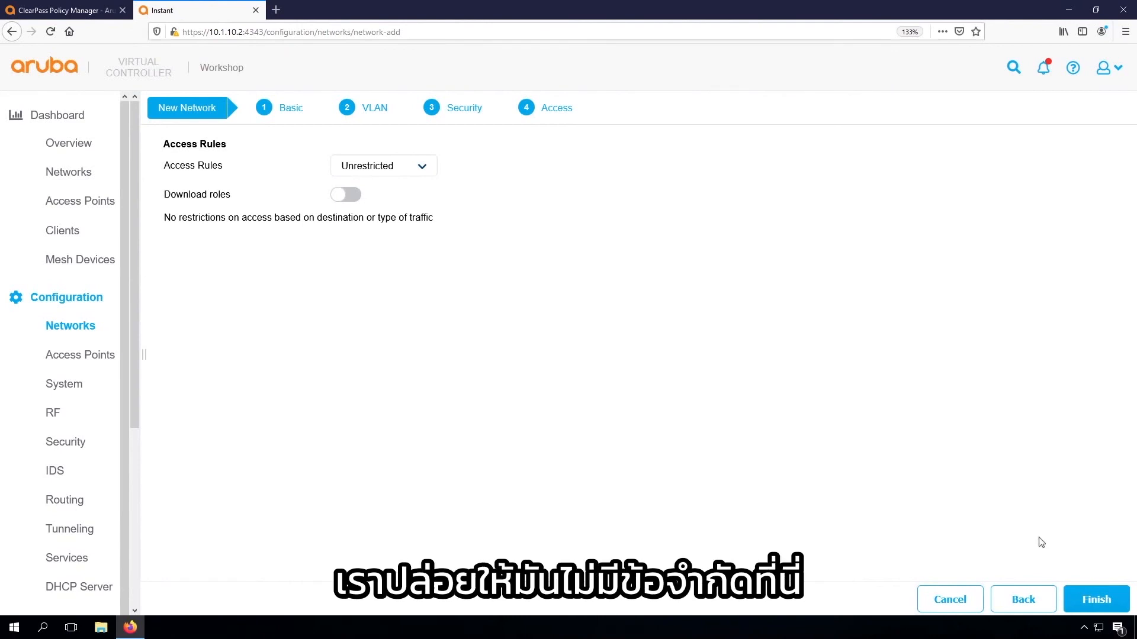
{"action": "left_click", "coordinate": [1088, 601]}
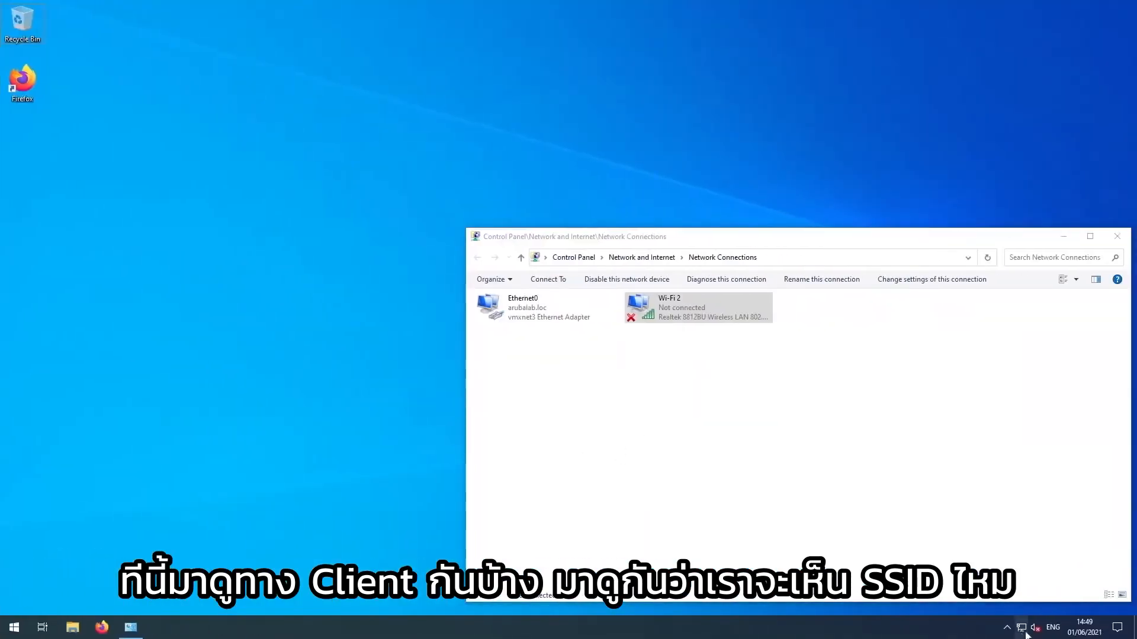
On the Windows client, check the available wireless networks for the Airheads-Corp SSID
{"action": "left_click", "coordinate": [1023, 630]}
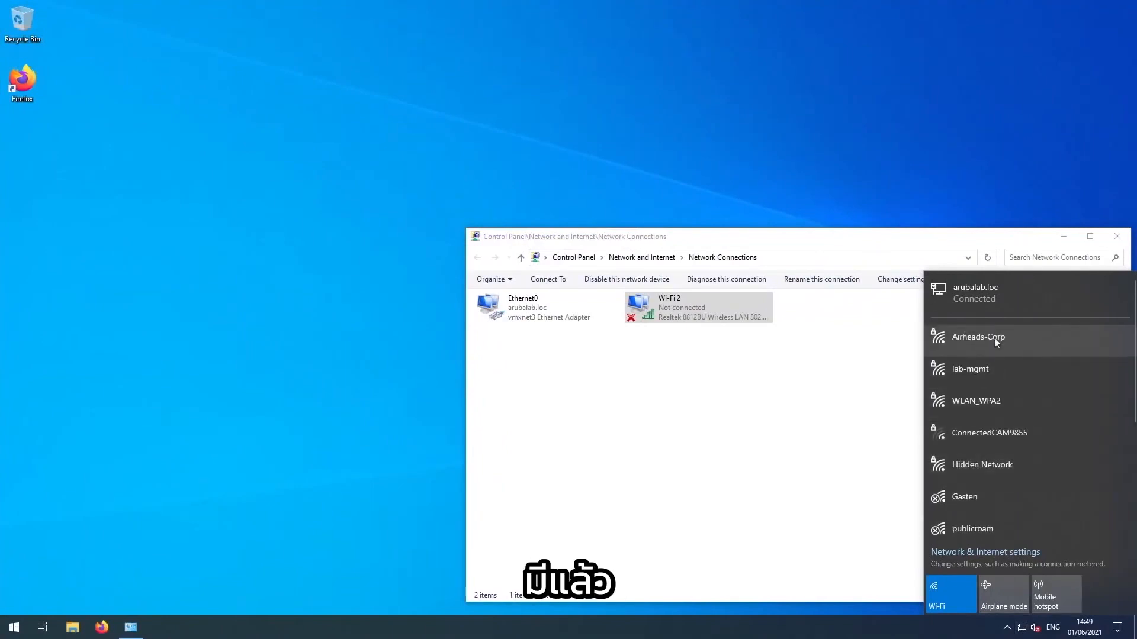
Start connecting the Windows client to the Airheads-Corp network
{"action": "left_click", "coordinate": [997, 339]}
{"action": "left_click", "coordinate": [1081, 393]}
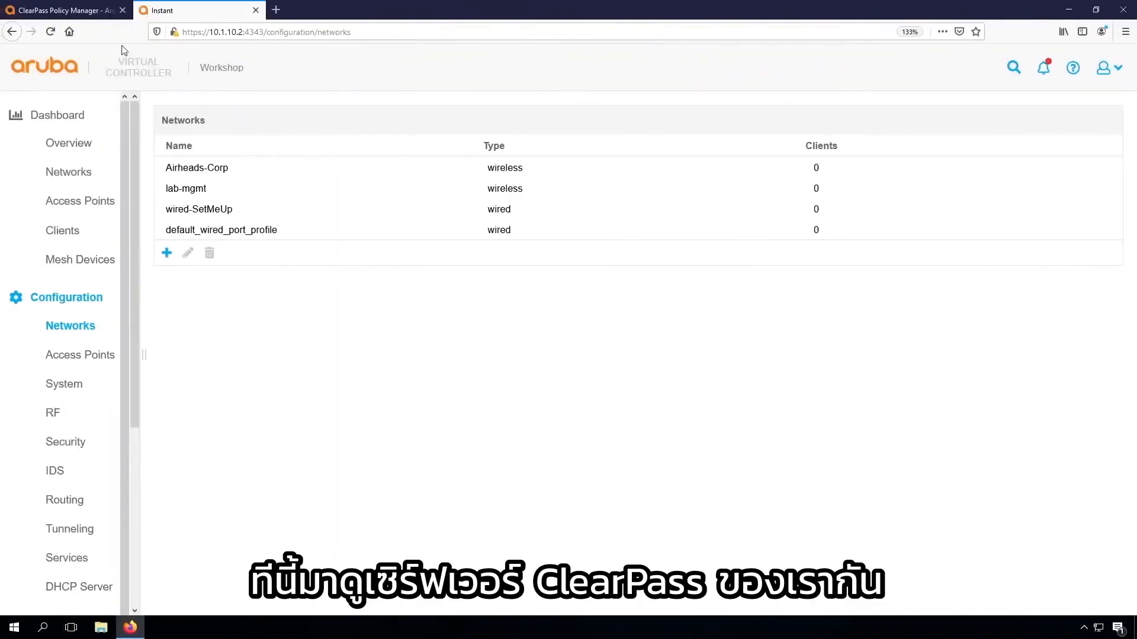
In ClearPass Policy Manager, check the Access Tracker and read the details of the newest RADIUS authentication error in the Event Viewer
{"action": "left_click", "coordinate": [86, 12]}
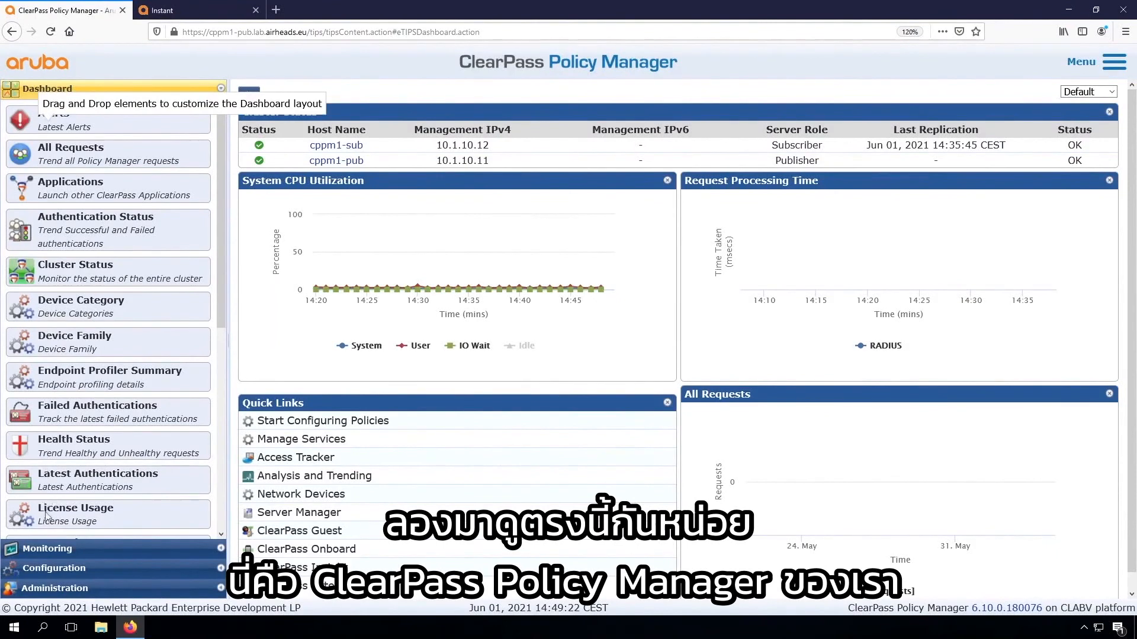
{"action": "left_click", "coordinate": [50, 551]}
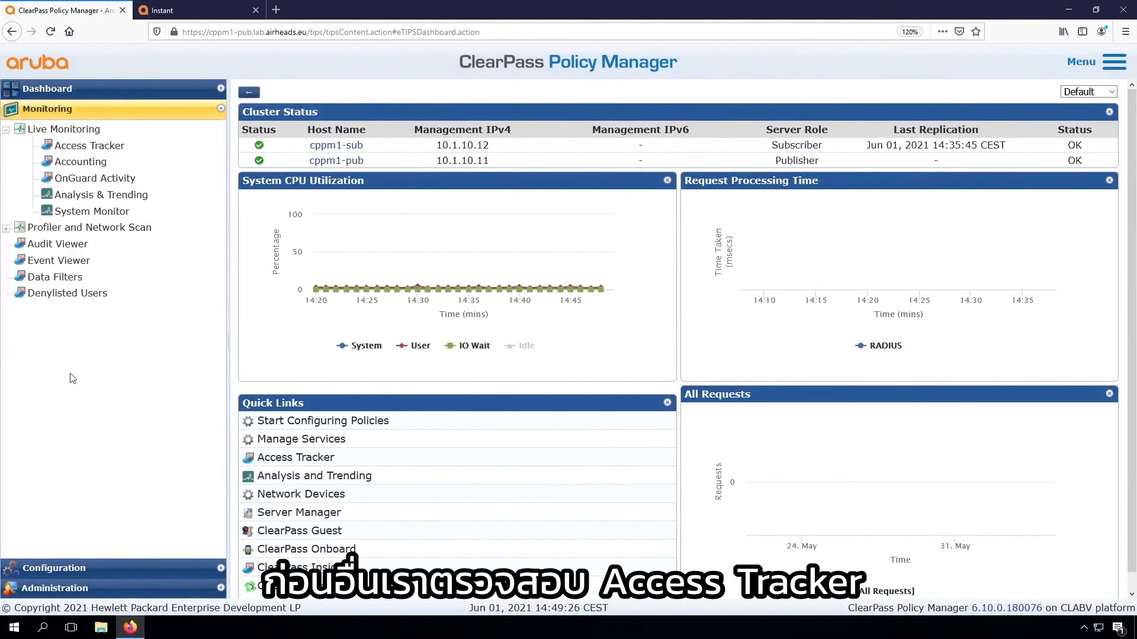
{"action": "left_click", "coordinate": [88, 147]}
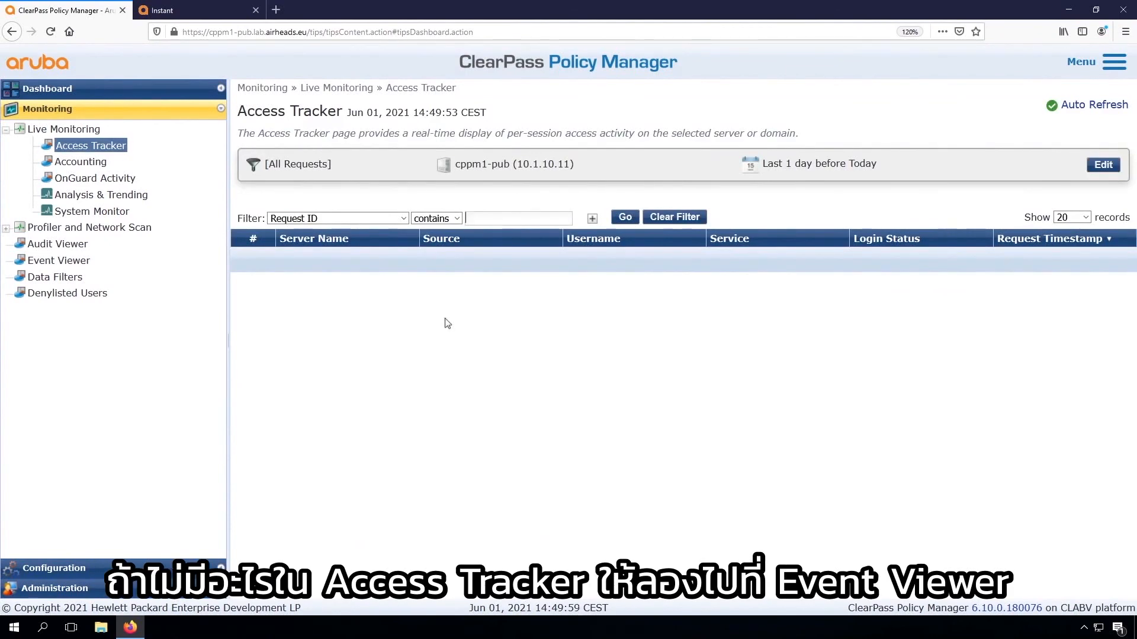
{"action": "left_click", "coordinate": [58, 262]}
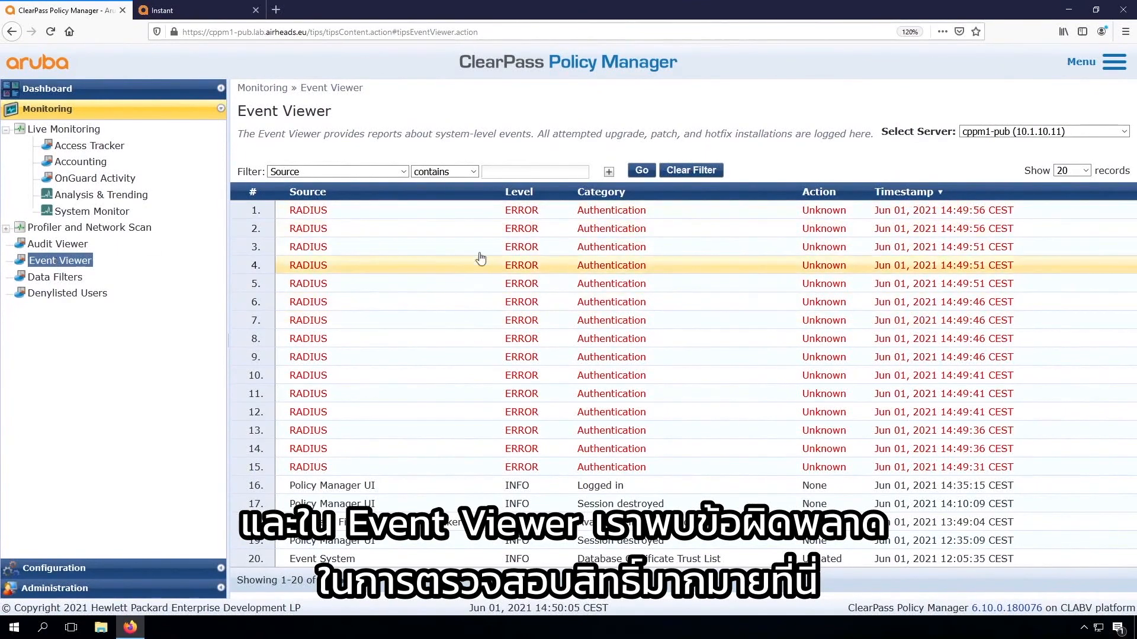
{"action": "left_click", "coordinate": [611, 212]}
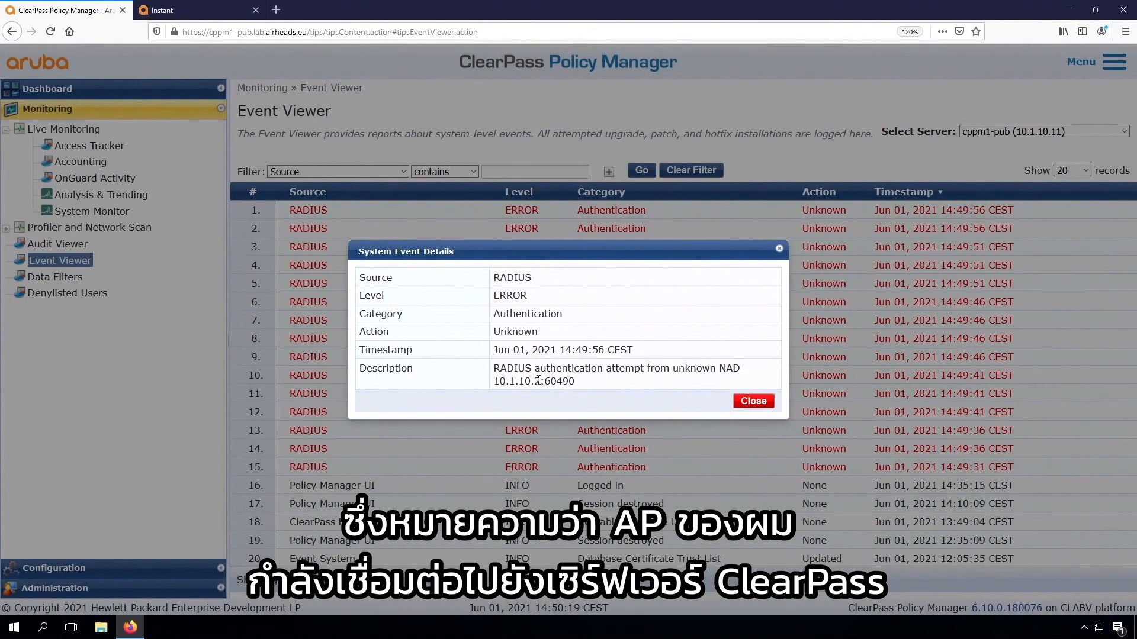
{"action": "left_click", "coordinate": [753, 403]}
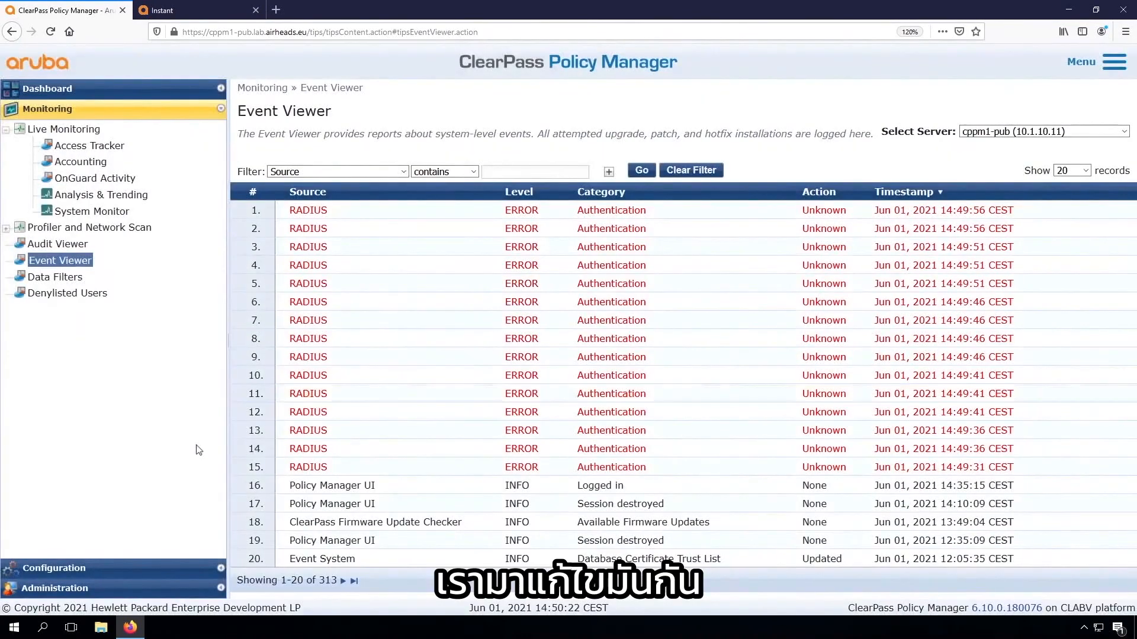
Start a new network device named Aruba-Instant with IP address 10.1.10.2 and the description "Aruba Instant for ClearPass Workshop"
{"action": "left_click", "coordinate": [70, 569]}
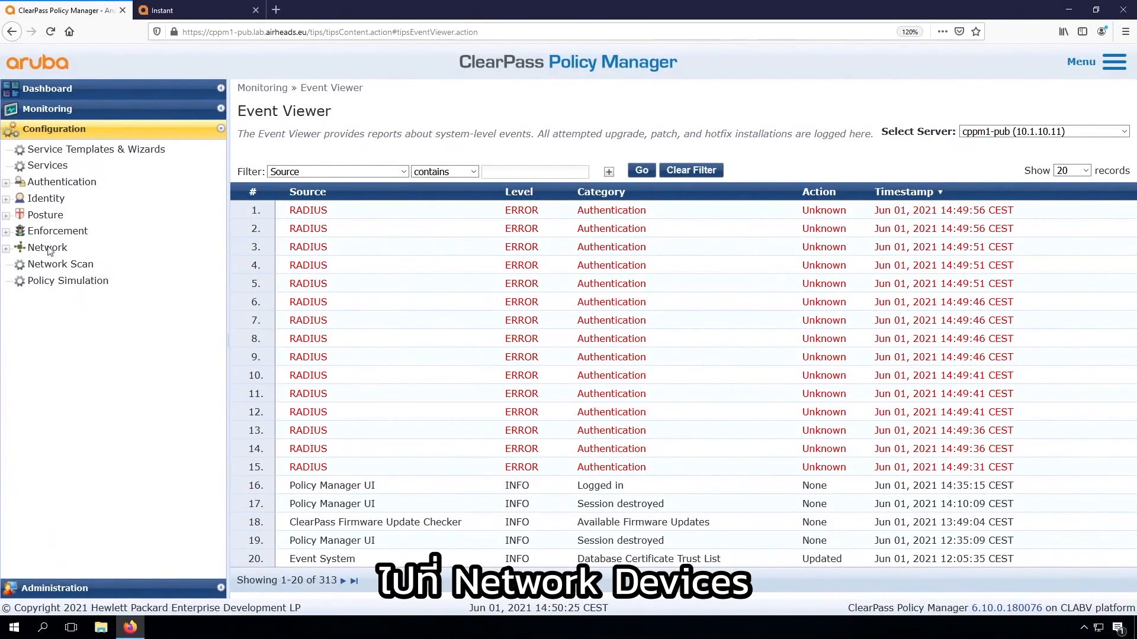
{"action": "left_click", "coordinate": [50, 249]}
{"action": "left_click", "coordinate": [70, 267]}
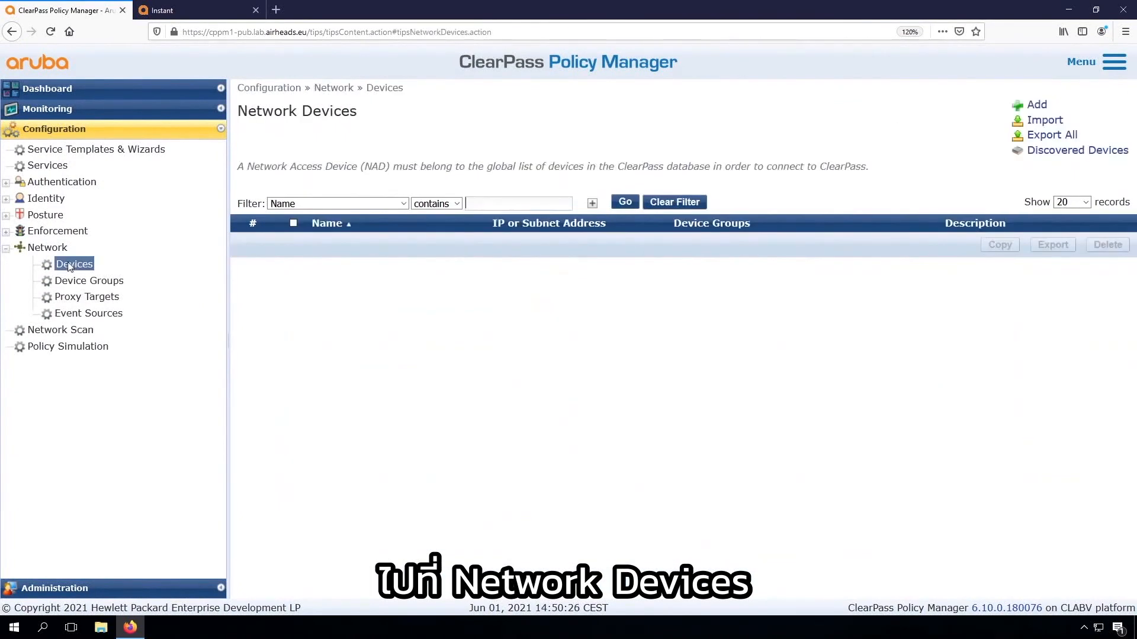
{"action": "left_click", "coordinate": [1031, 105]}
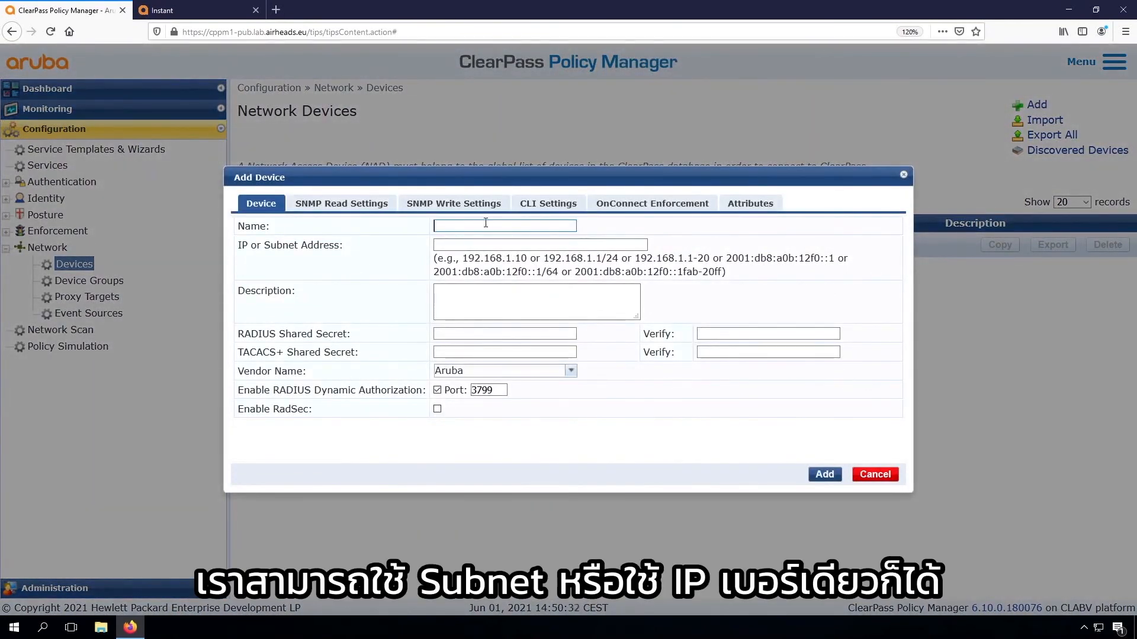
{"action": "type", "text": "Aruba-Instant"}
{"action": "key", "text": "Tab"}
{"action": "type", "text": "10.1.10.2"}
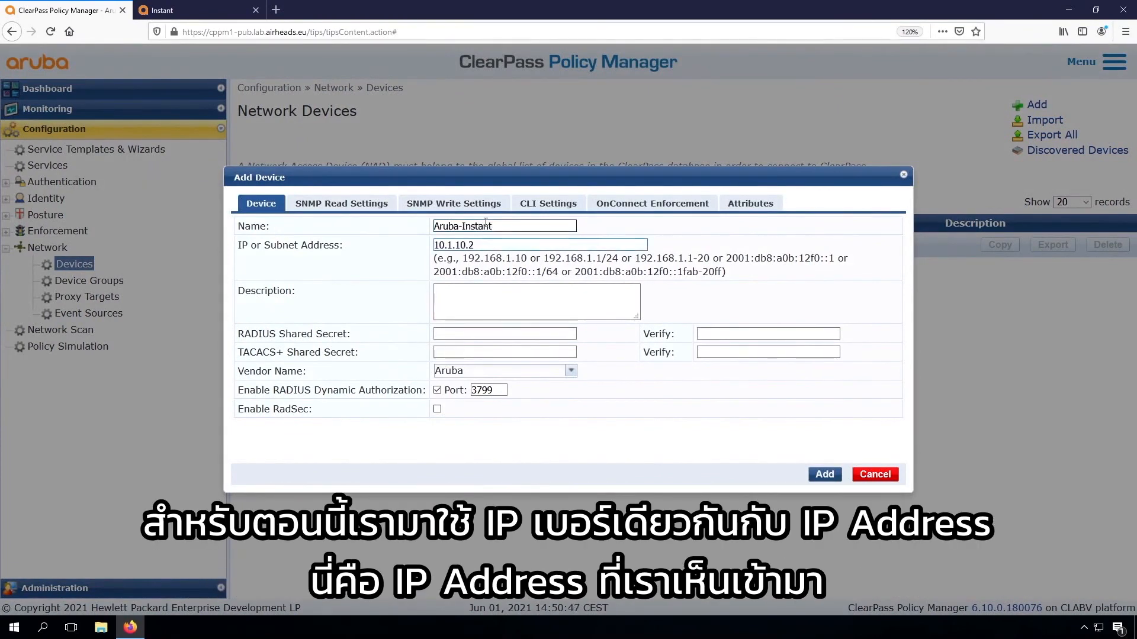
{"action": "left_click", "coordinate": [487, 302]}
{"action": "type", "text": "A"}
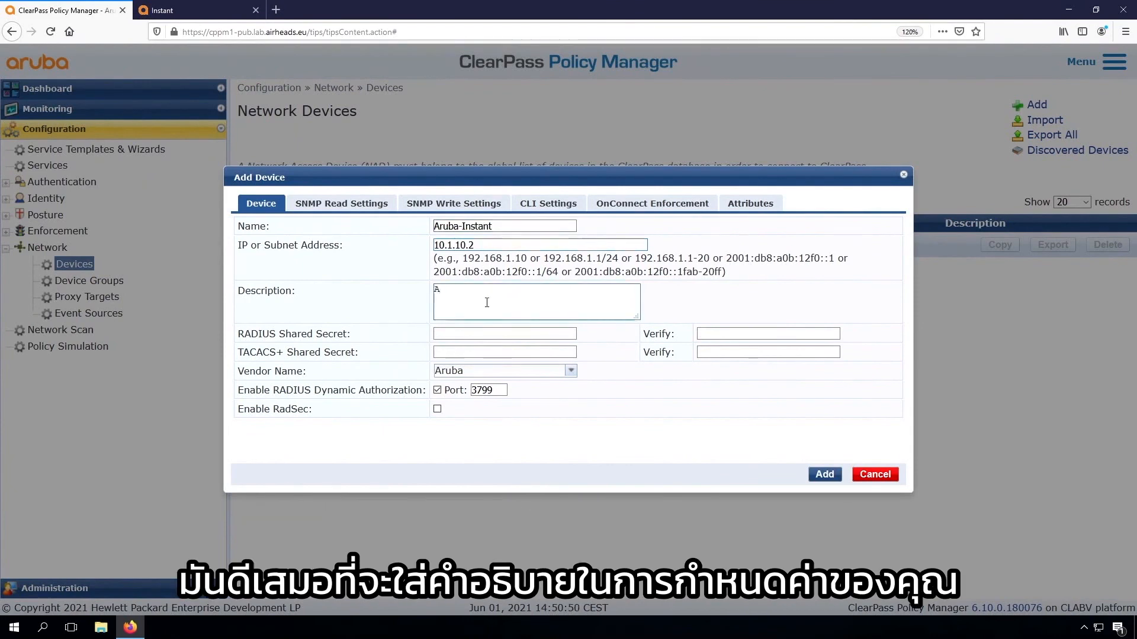
{"action": "type", "text": "ruba Instant for ClearPass Workshop"}
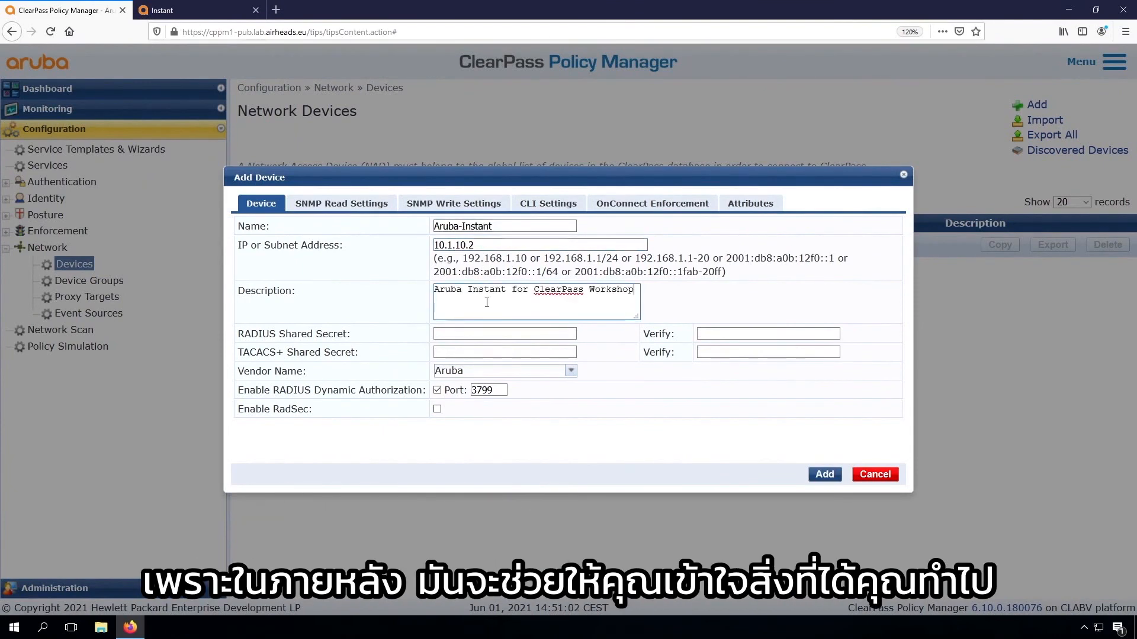
Enter and verify the RADIUS shared secret for Aruba-Instant and add the device
{"action": "left_click", "coordinate": [482, 333]}
{"action": "type", "text": "●●●●●●●●●"}
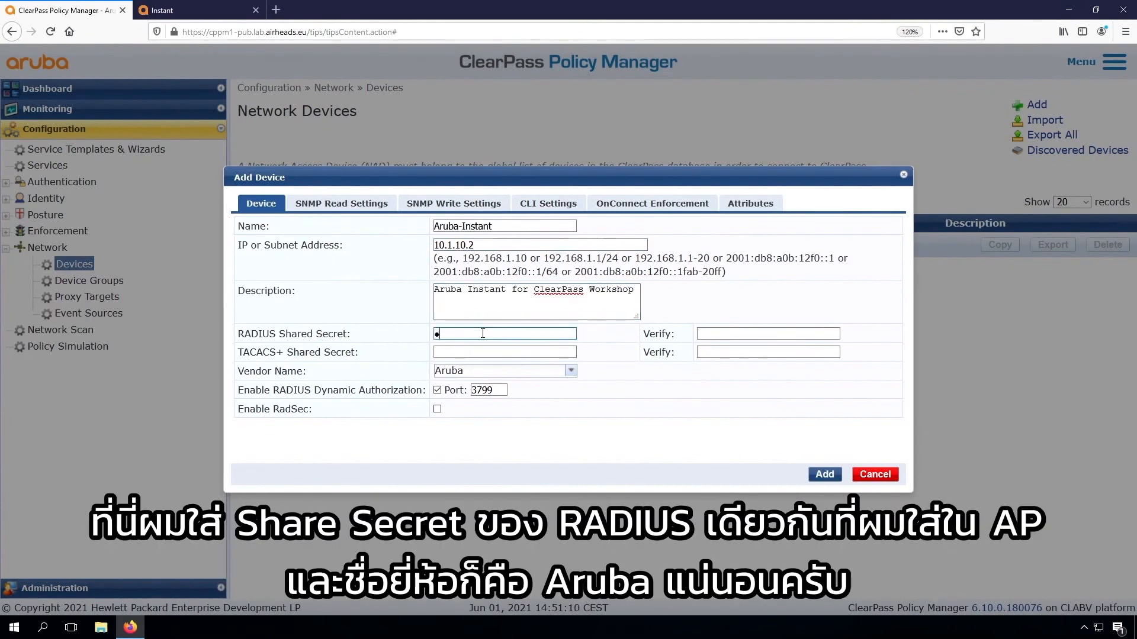
{"action": "type", "text": "●●●●●●"}
{"action": "key", "text": "Tab"}
{"action": "type", "text": "●●●●●●●●●"}
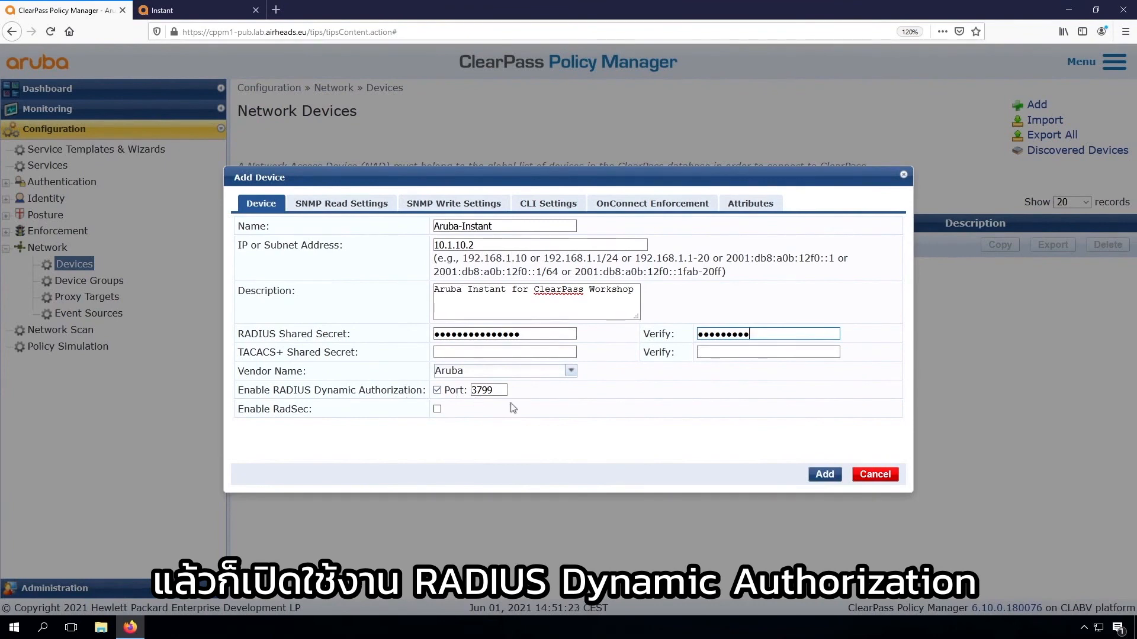
{"action": "left_click", "coordinate": [824, 474]}
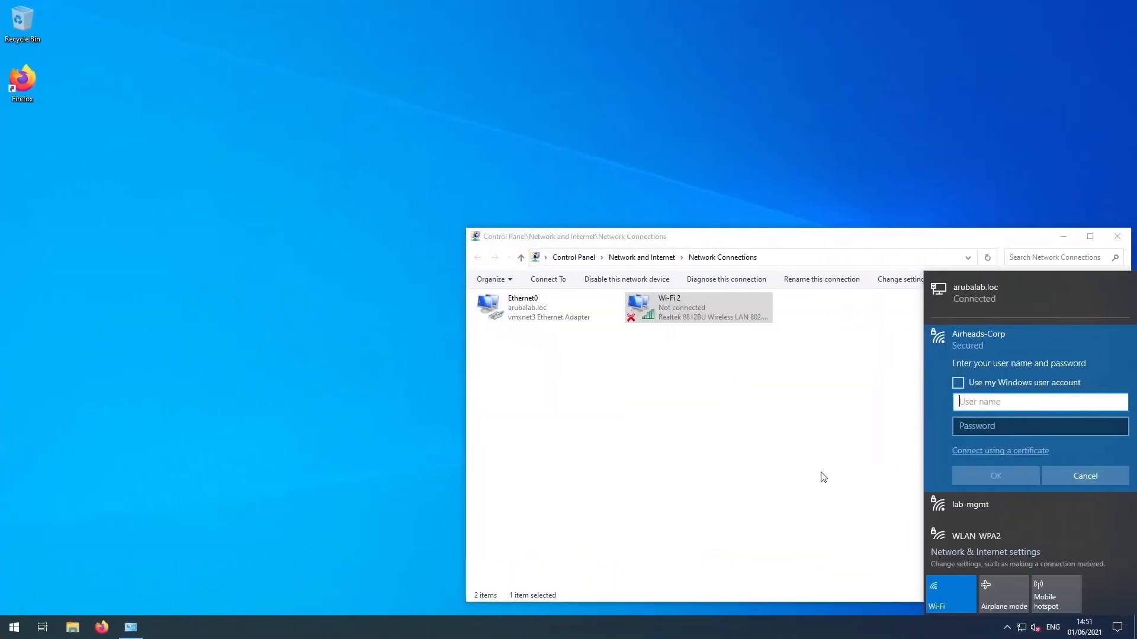
On the Windows client, cancel the sign-in prompt for Airheads-Corp and connect to the network again
{"action": "left_click", "coordinate": [1084, 479]}
{"action": "left_click", "coordinate": [1069, 393]}
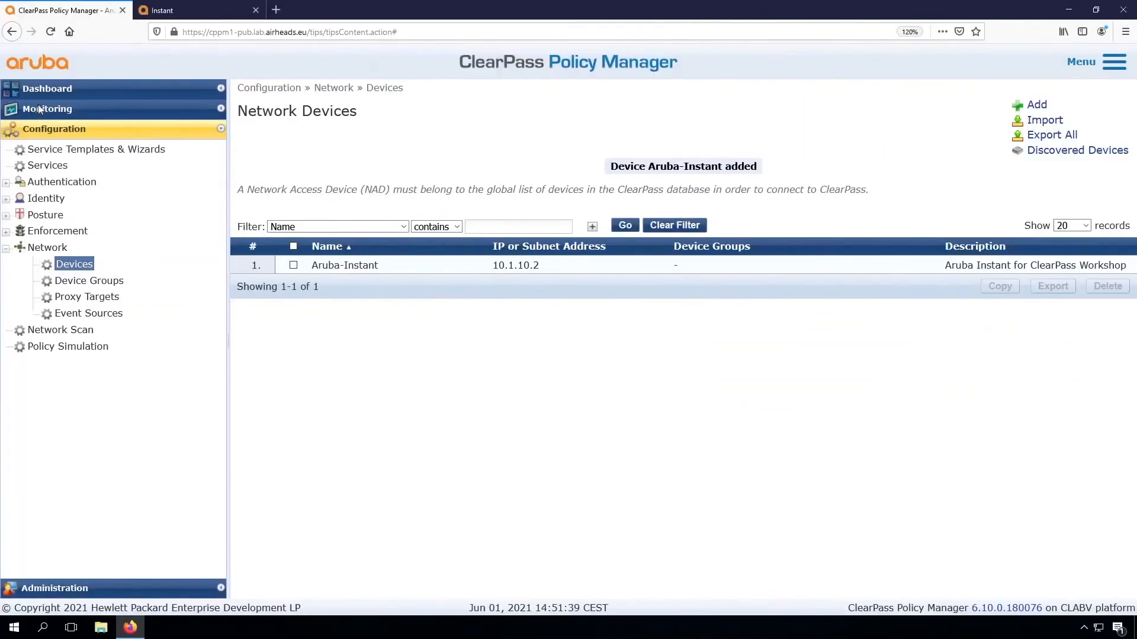
In ClearPass, set the Access Tracker to show requests from the default (2 servers) domain and save the selection
{"action": "left_click", "coordinate": [47, 109]}
{"action": "left_click", "coordinate": [77, 148]}
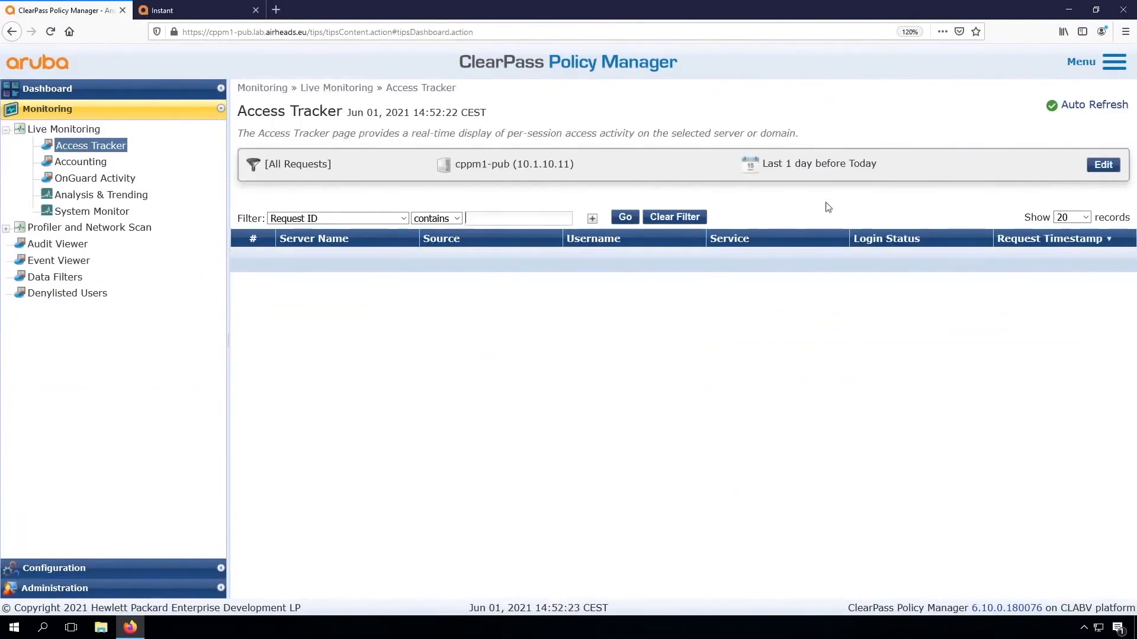
{"action": "left_click", "coordinate": [1103, 165]}
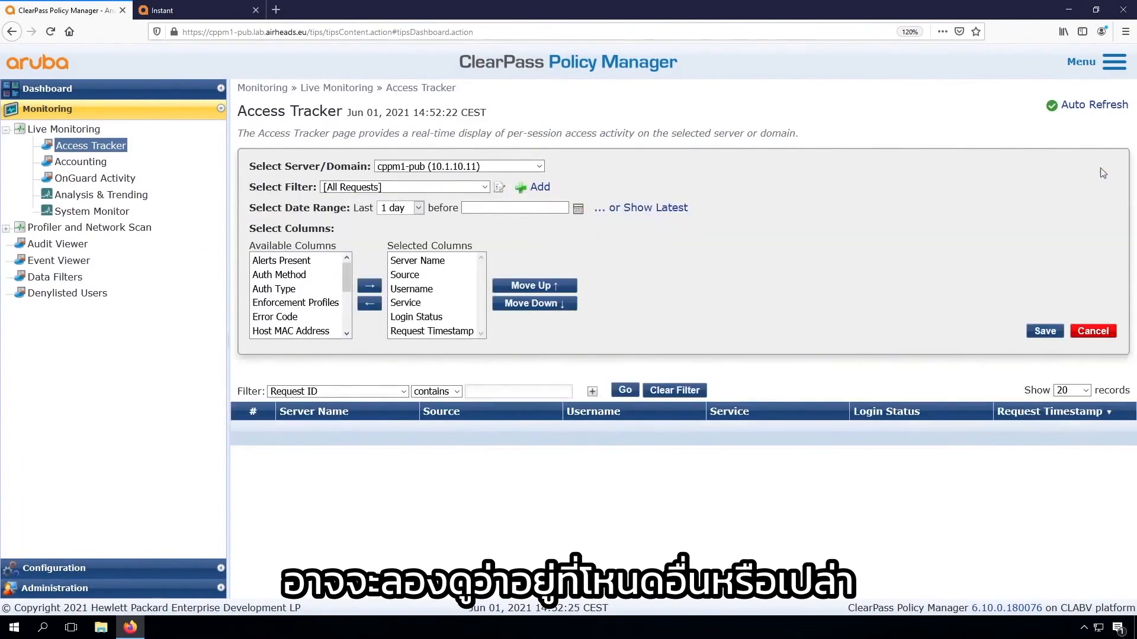
{"action": "left_click", "coordinate": [484, 167]}
{"action": "left_click", "coordinate": [408, 216]}
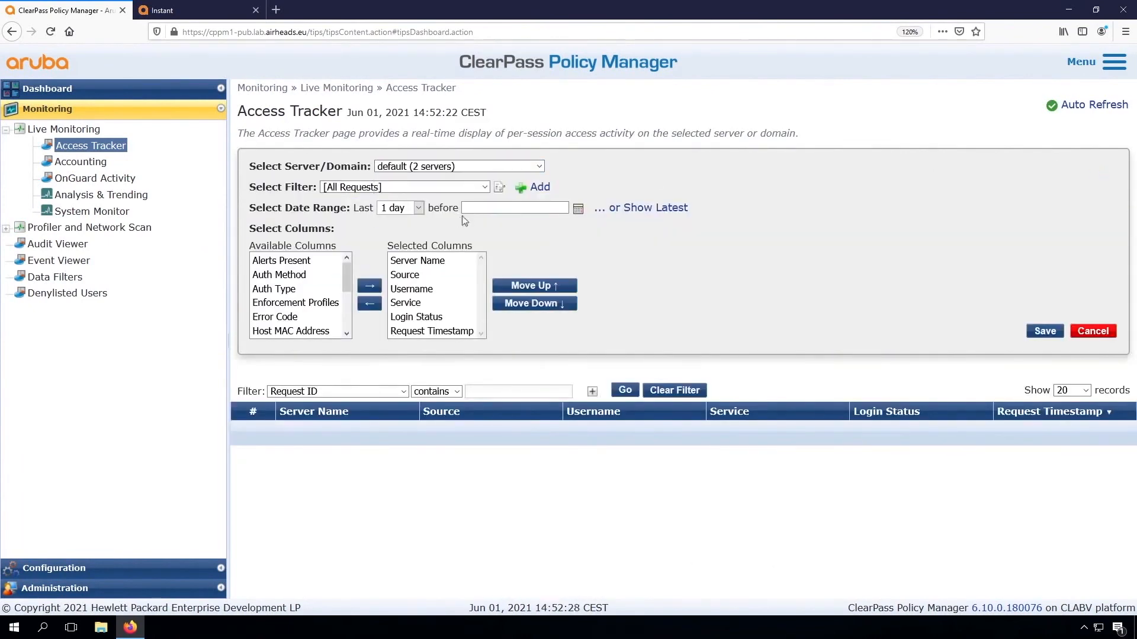
{"action": "left_click", "coordinate": [1043, 331]}
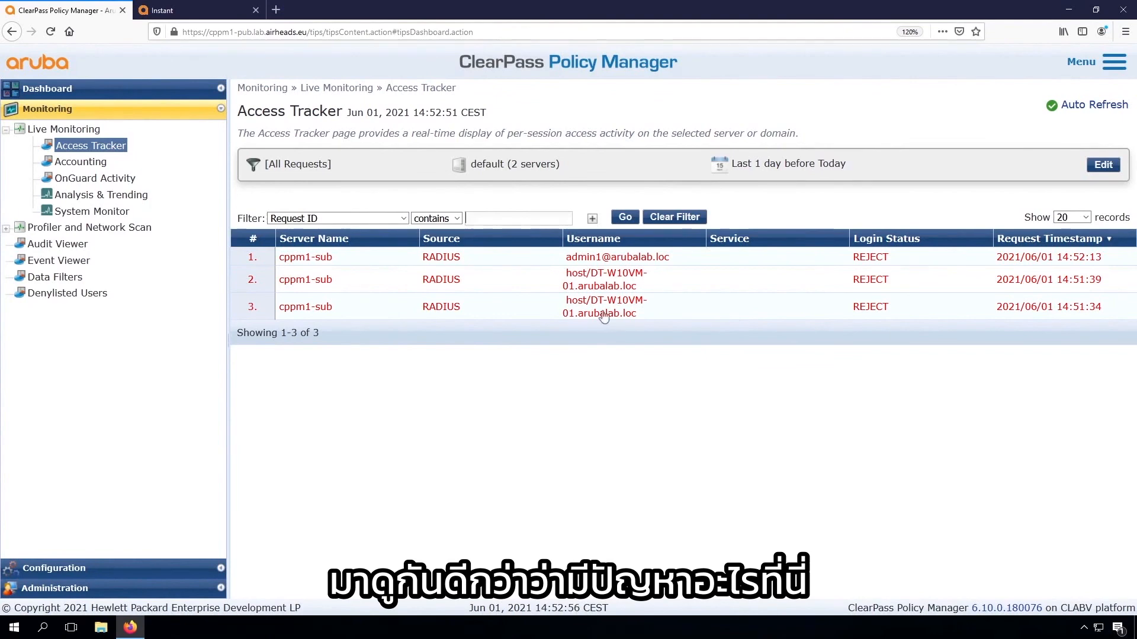
Examine the alerts of the most recent RADIUS request in the Access Tracker and close its details
{"action": "left_click", "coordinate": [596, 262]}
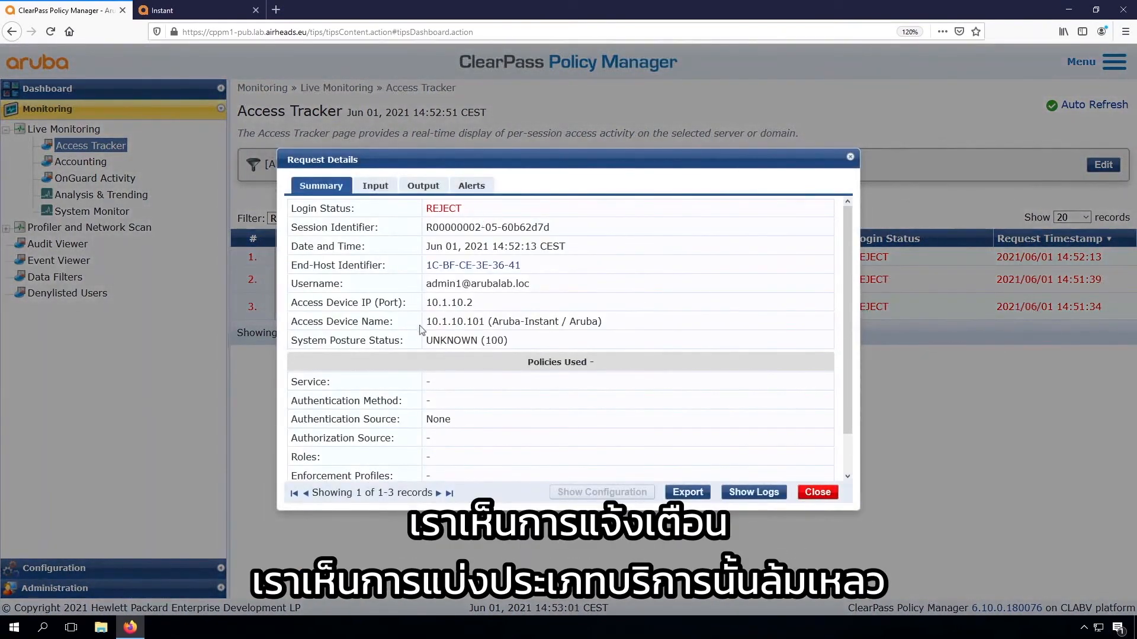
{"action": "left_click", "coordinate": [474, 187]}
{"action": "left_click_drag", "start_coordinate": [343, 283], "coordinate": [521, 293]}
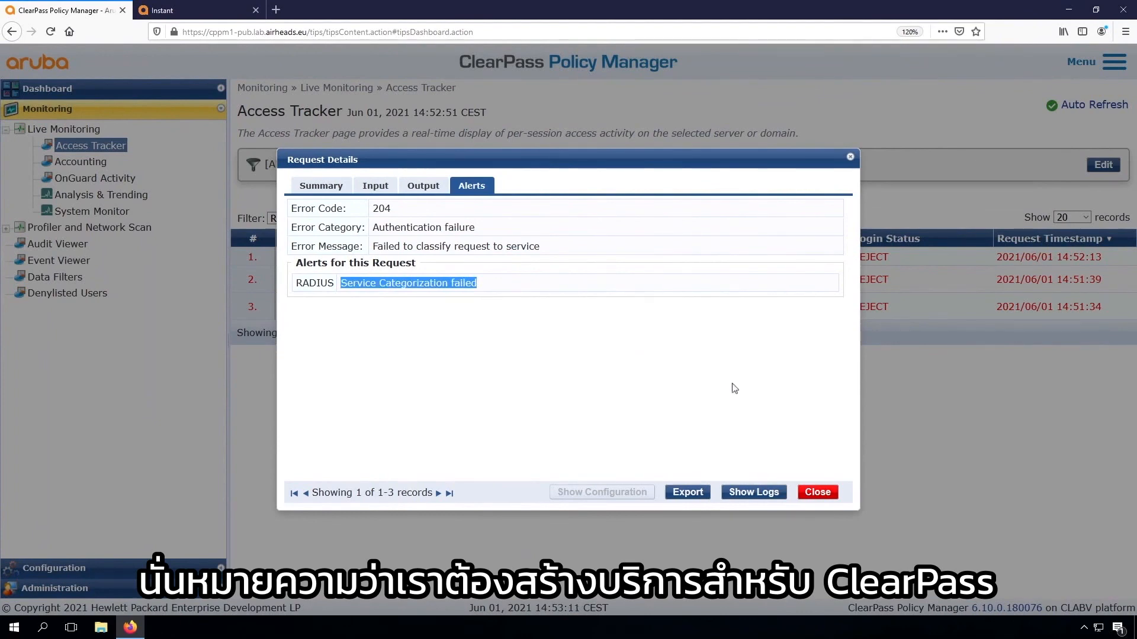
{"action": "left_click", "coordinate": [817, 494]}
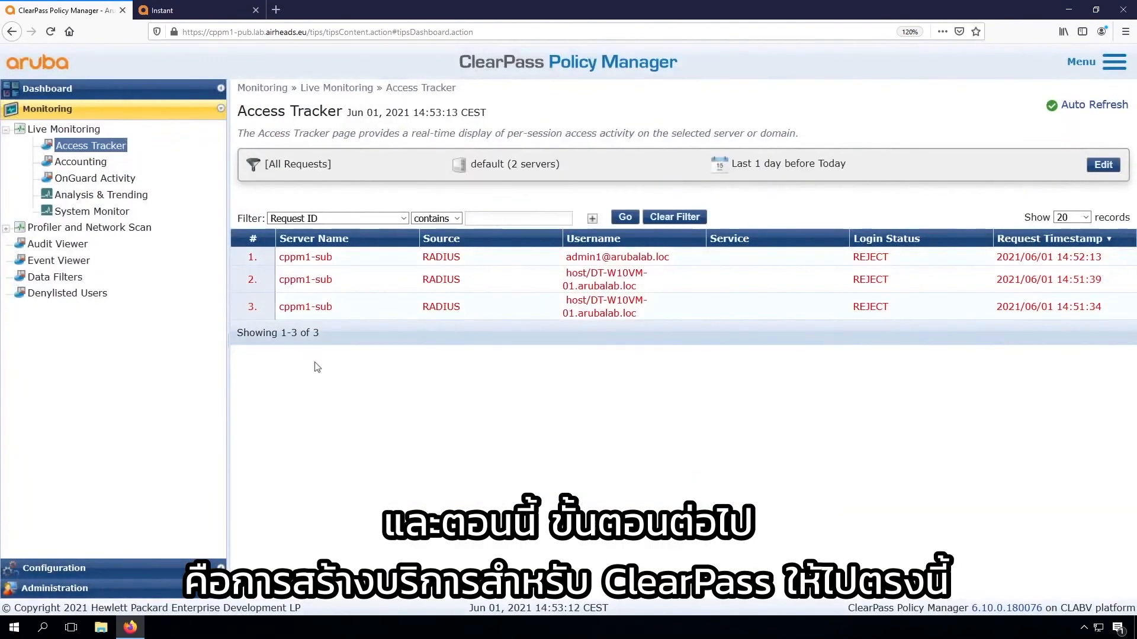
Add a new ClearPass service of type 802.1X Wireless
{"action": "left_click", "coordinate": [57, 567]}
{"action": "left_click", "coordinate": [46, 167]}
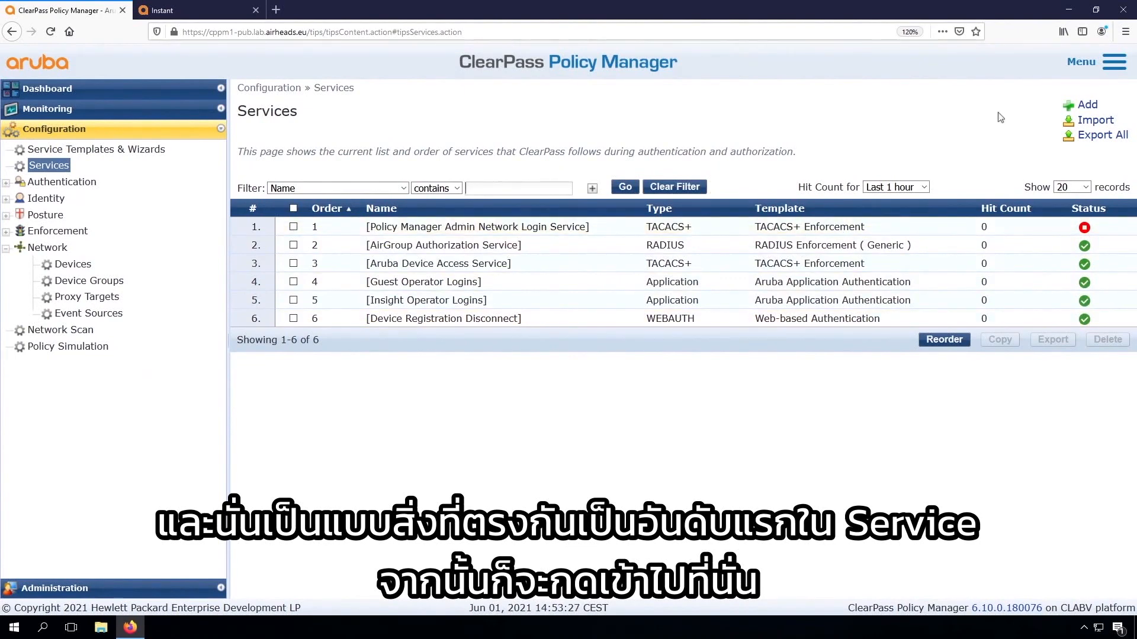
{"action": "left_click", "coordinate": [1086, 105]}
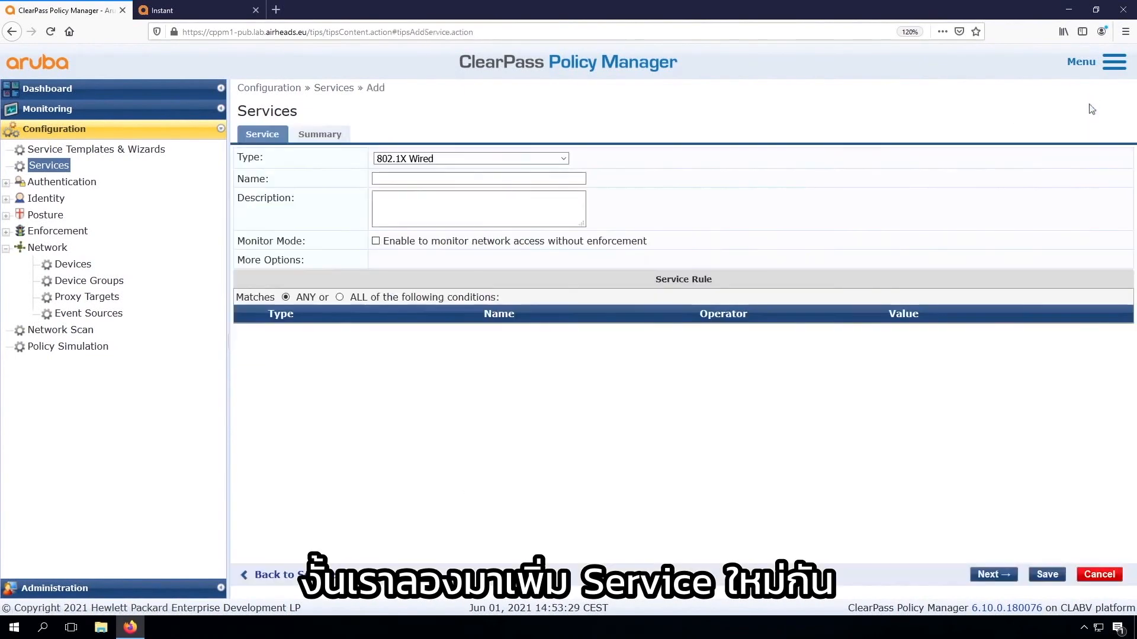
{"action": "left_click", "coordinate": [495, 159]}
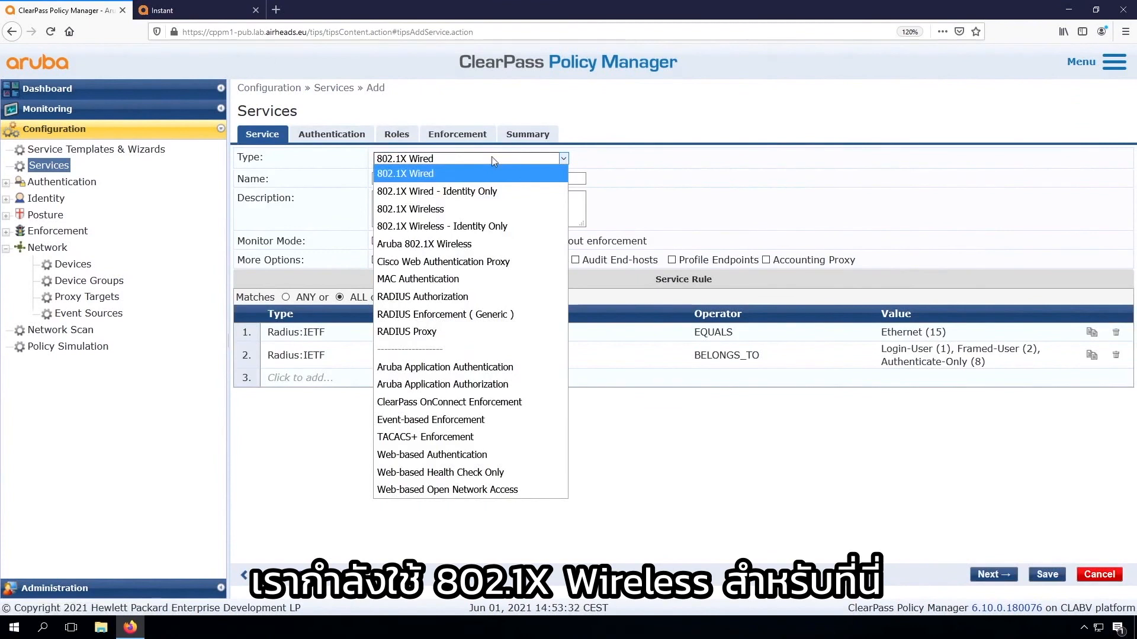
{"action": "left_click", "coordinate": [456, 208]}
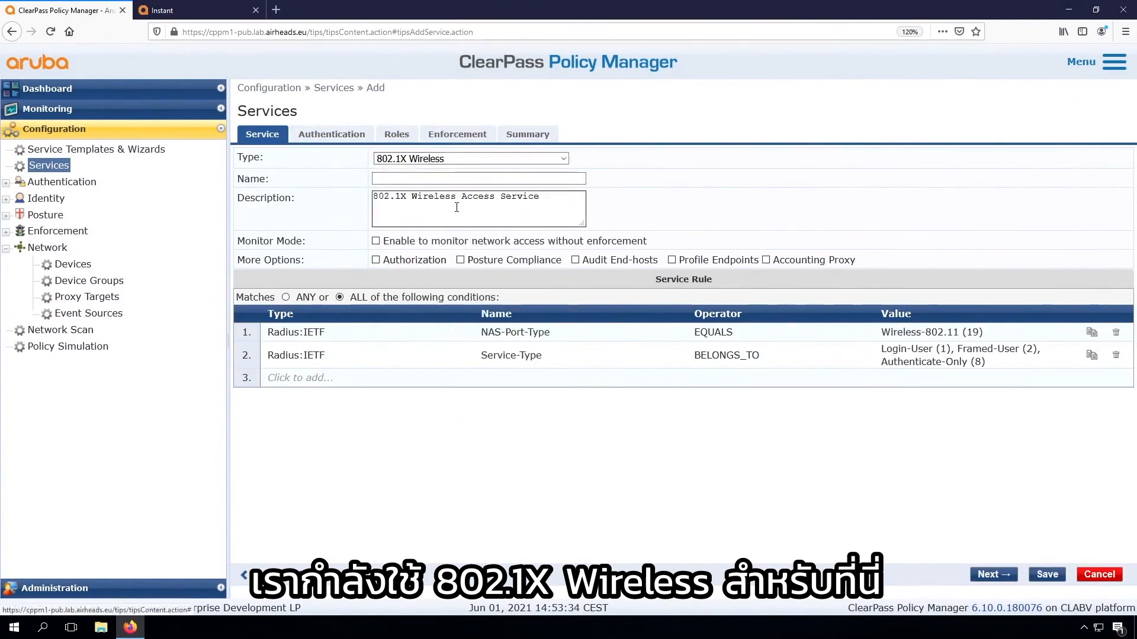
Name the new service ws_ArubaInstant_Wireless_802.1X
{"action": "left_click", "coordinate": [430, 178]}
{"action": "type", "text": "ws_"}
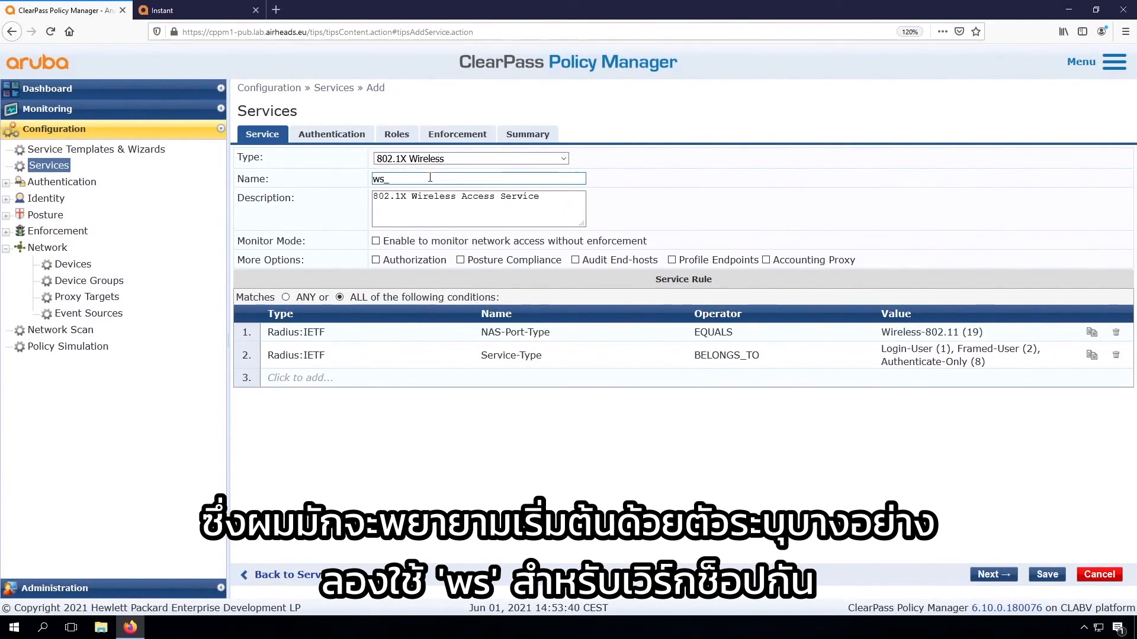
{"action": "type", "text": "ArubaInstant"}
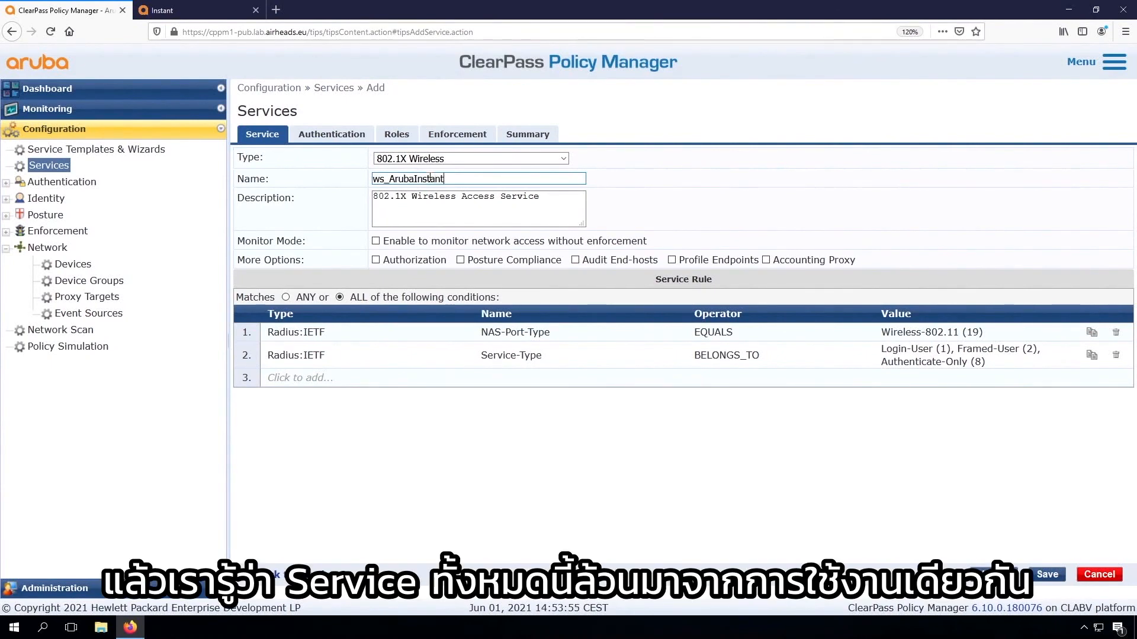
{"action": "type", "text": "_Wireless_802.1X"}
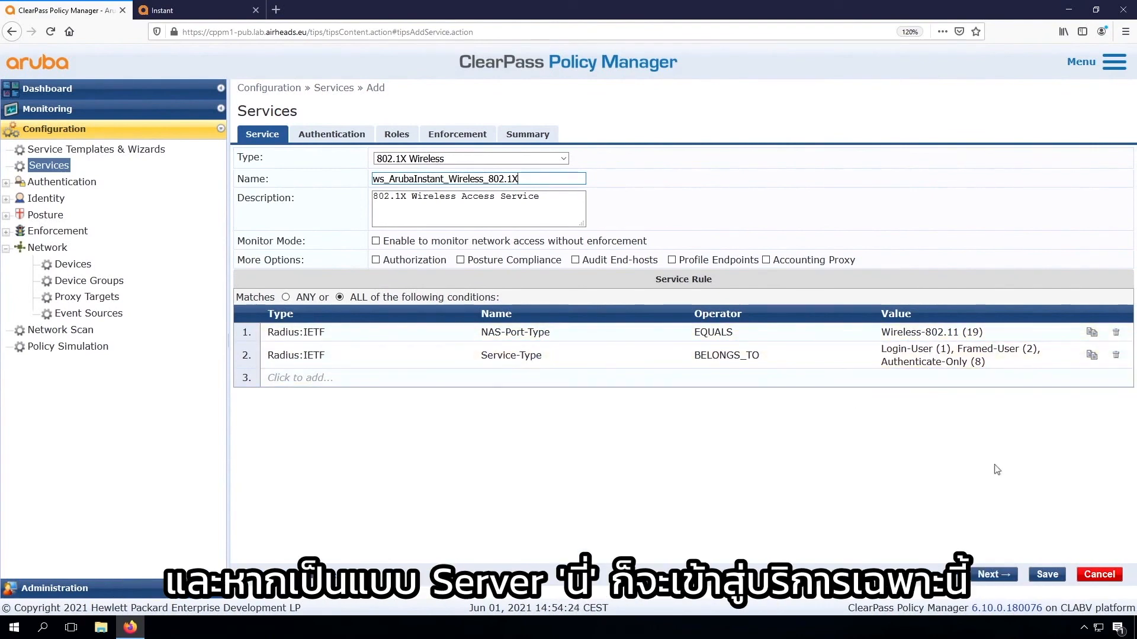
Remove [EAP PEAP], [EAP FAST] and [EAP TTLS] from the service's authentication methods
{"action": "left_click", "coordinate": [994, 574]}
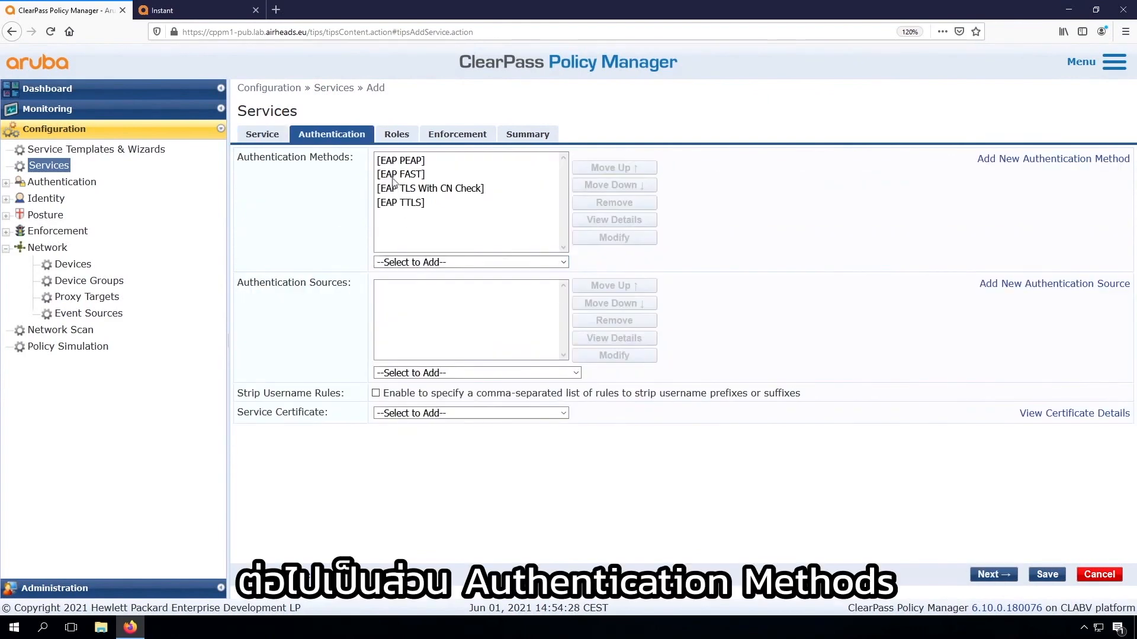
{"action": "left_click", "coordinate": [413, 164]}
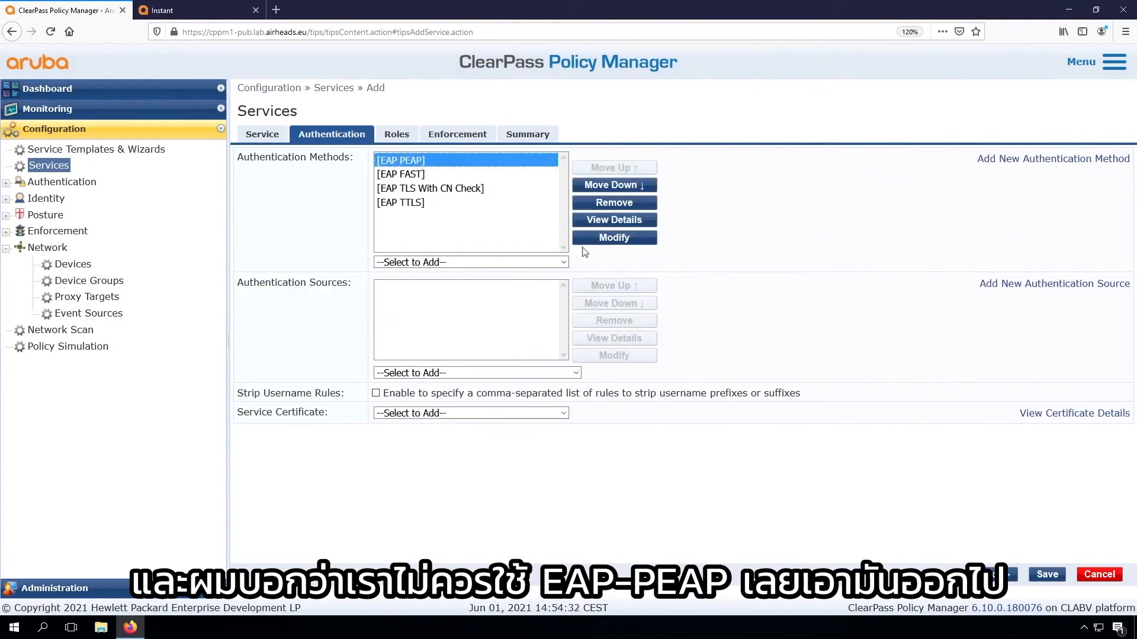
{"action": "left_click", "coordinate": [592, 203]}
{"action": "left_click", "coordinate": [614, 202]}
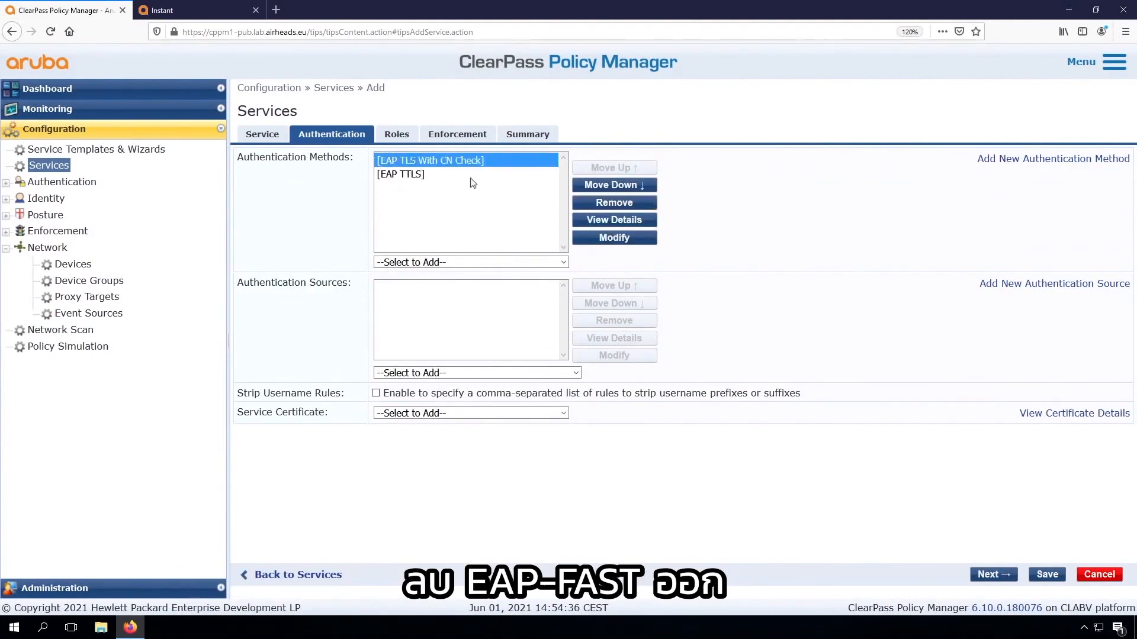
{"action": "left_click", "coordinate": [448, 176]}
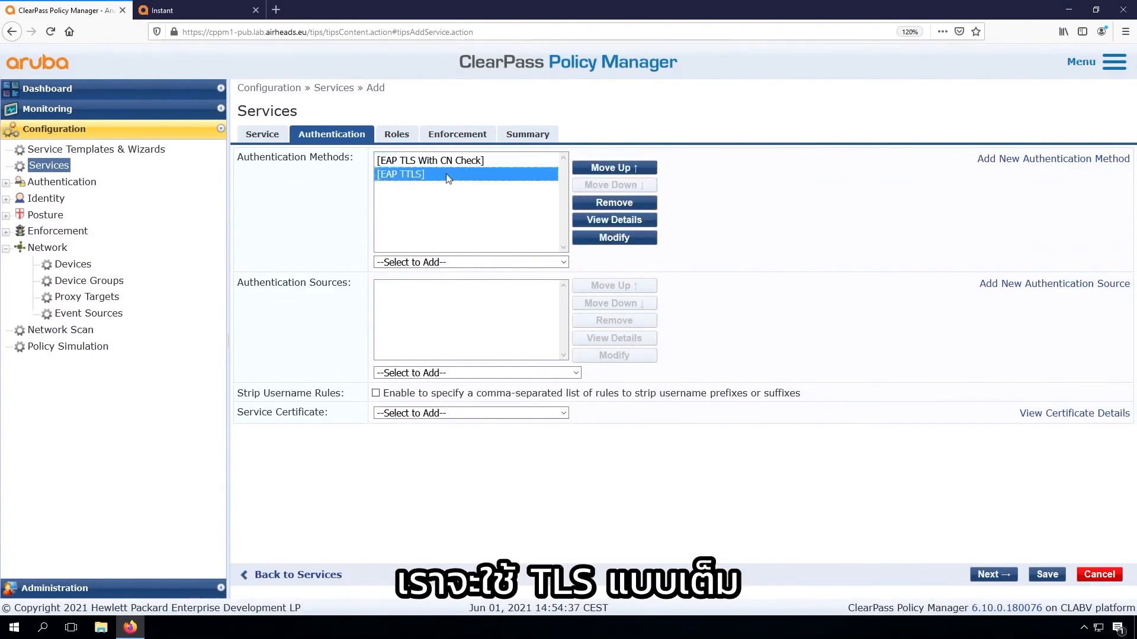
{"action": "left_click", "coordinate": [620, 204]}
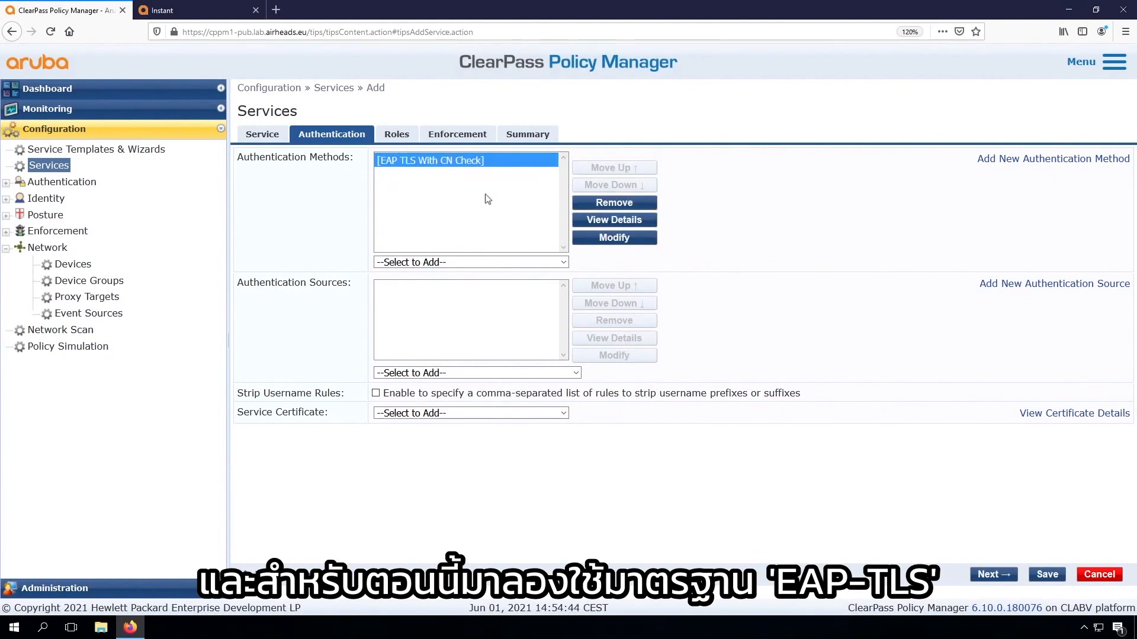
Add [EAP TLS] as an authentication method and remove [EAP TLS With CN Check]
{"action": "left_click", "coordinate": [455, 263]}
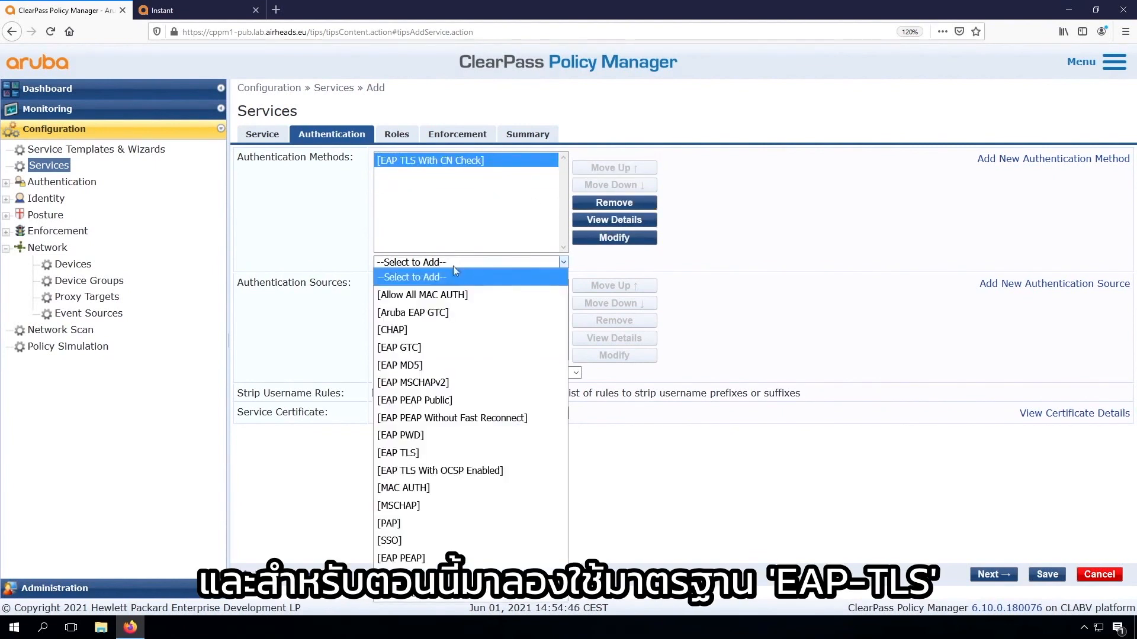
{"action": "left_click", "coordinate": [425, 453]}
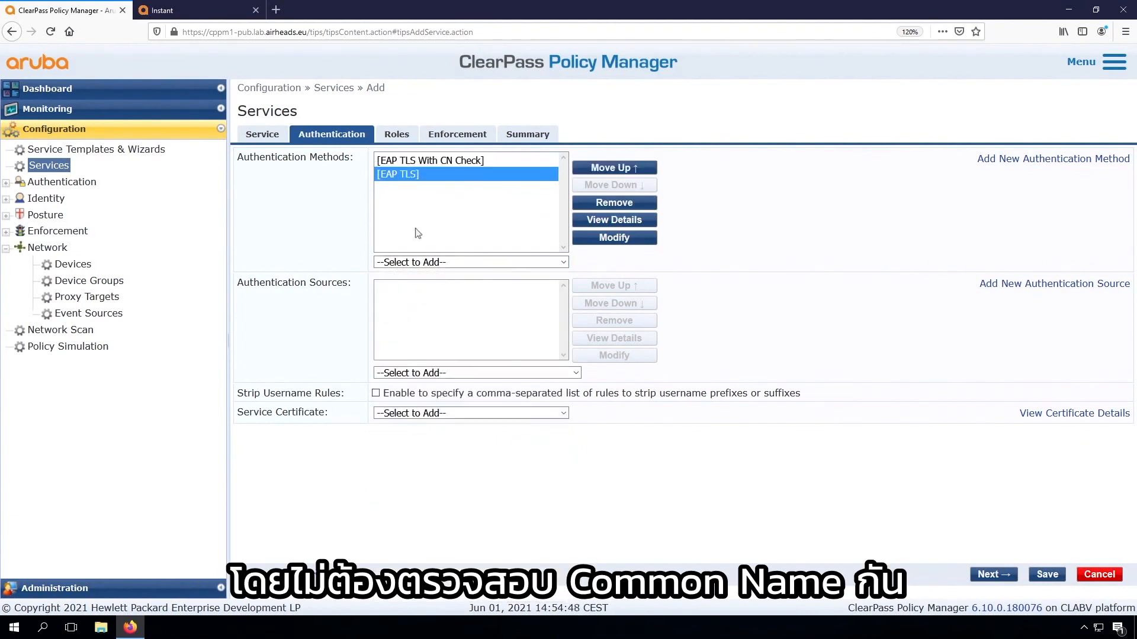
{"action": "left_click", "coordinate": [468, 161]}
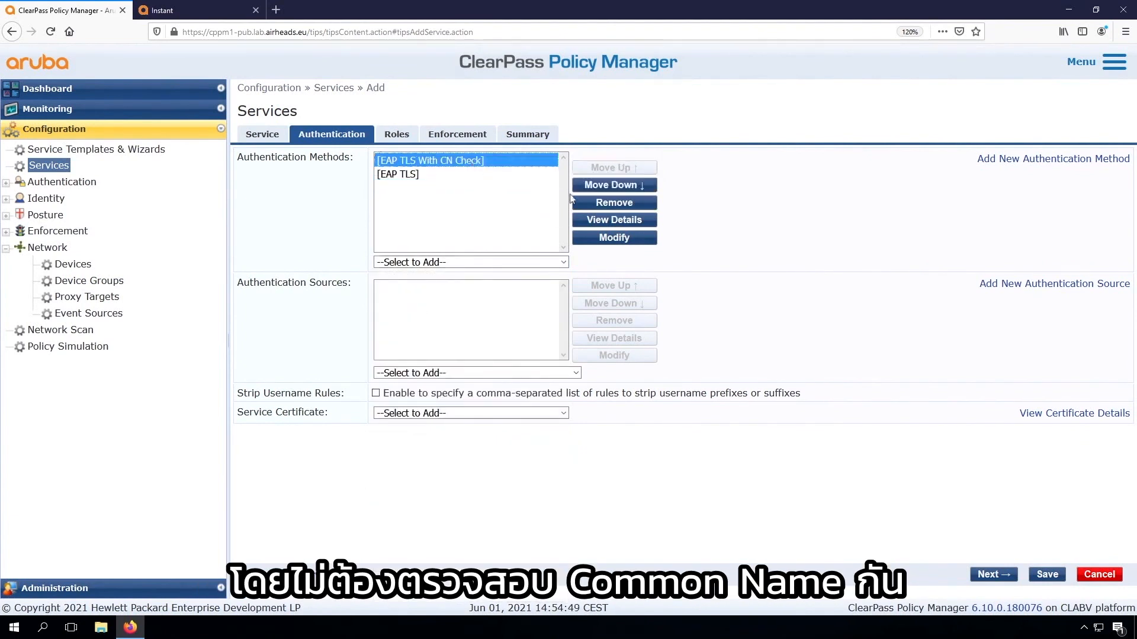
{"action": "left_click", "coordinate": [614, 202]}
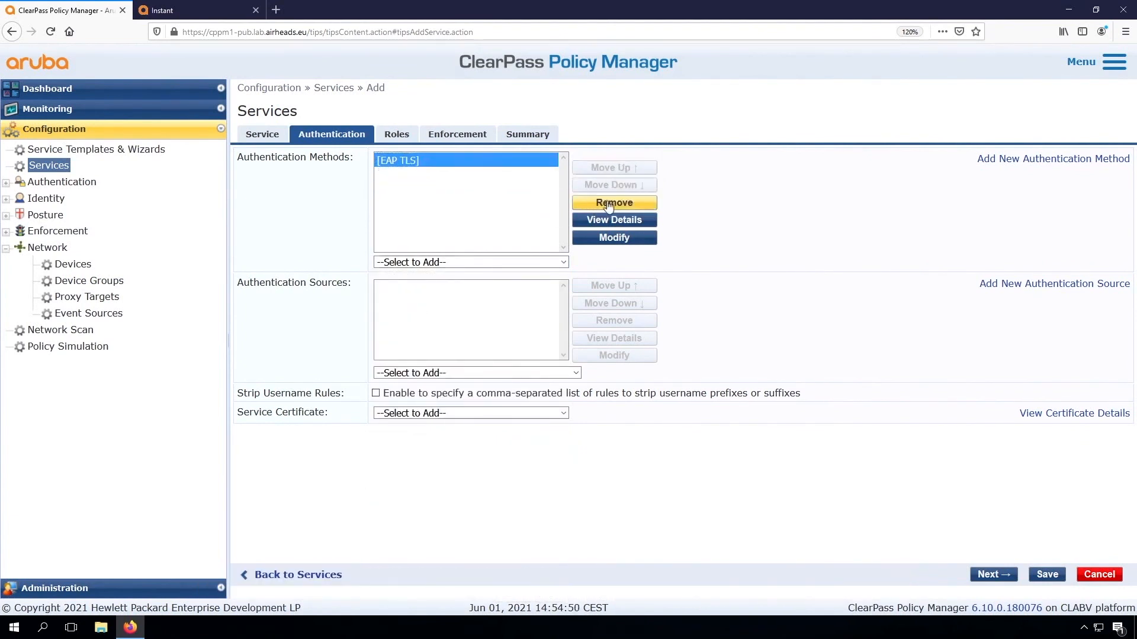
Create an Active Directory authentication source named Arubalab AD with the description Arubalab Active Directory Servers
{"action": "left_click", "coordinate": [453, 330]}
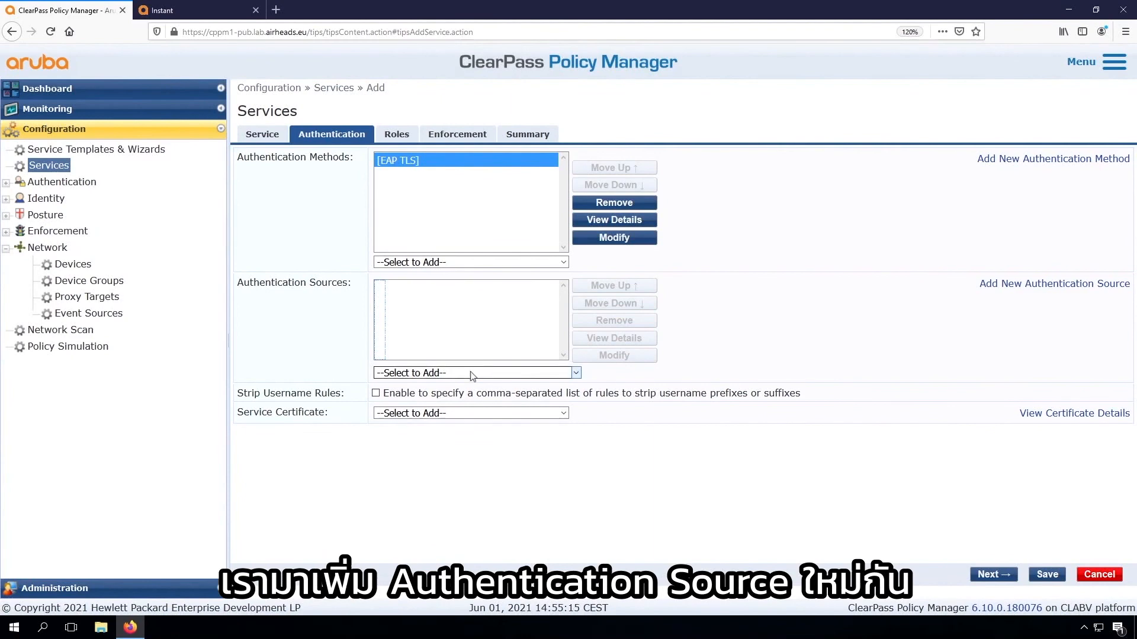
{"action": "left_click", "coordinate": [1020, 286]}
{"action": "left_click", "coordinate": [425, 155]}
{"action": "type", "text": "Aruba"}
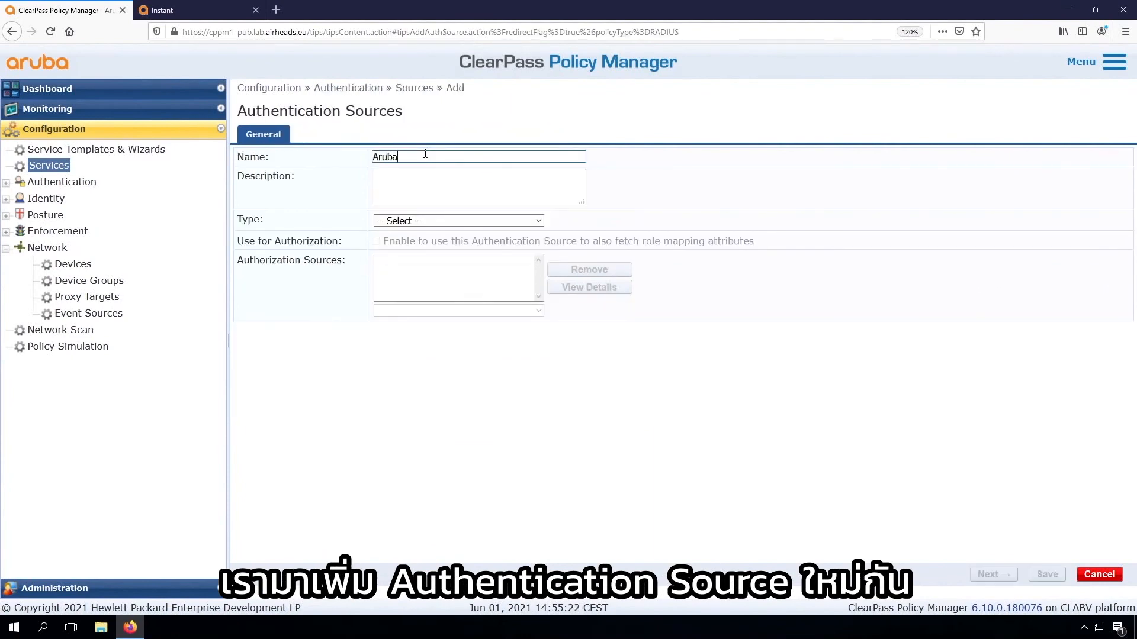
{"action": "type", "text": "lab AD"}
{"action": "left_click", "coordinate": [412, 183]}
{"action": "type", "text": "Arubalab Active Directory Servers"}
{"action": "left_click", "coordinate": [419, 221]}
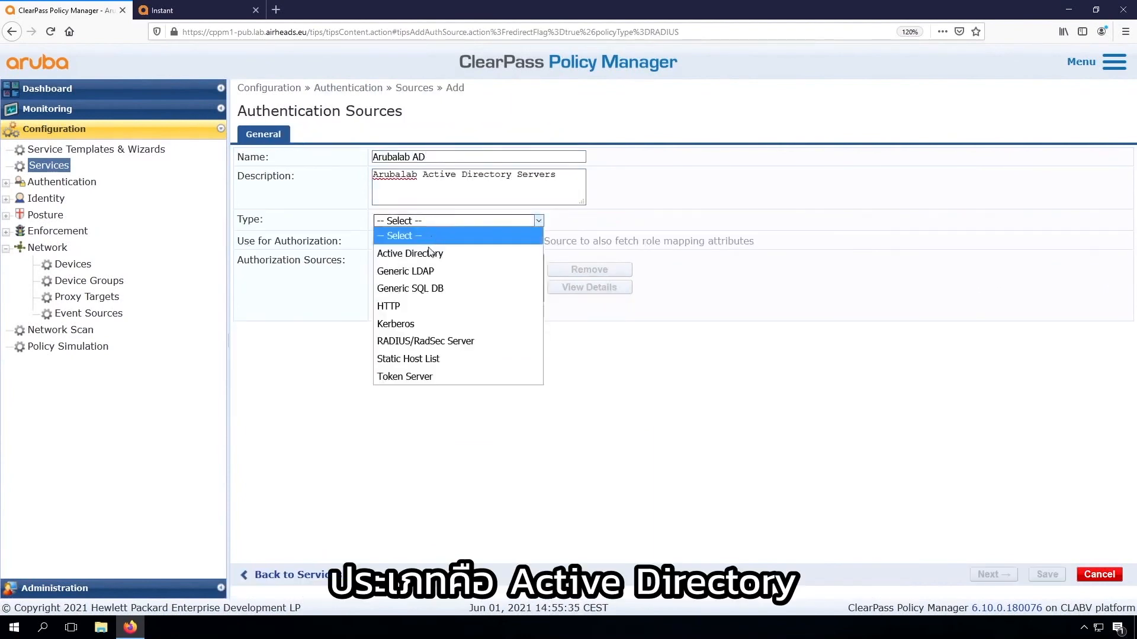
{"action": "left_click", "coordinate": [427, 256]}
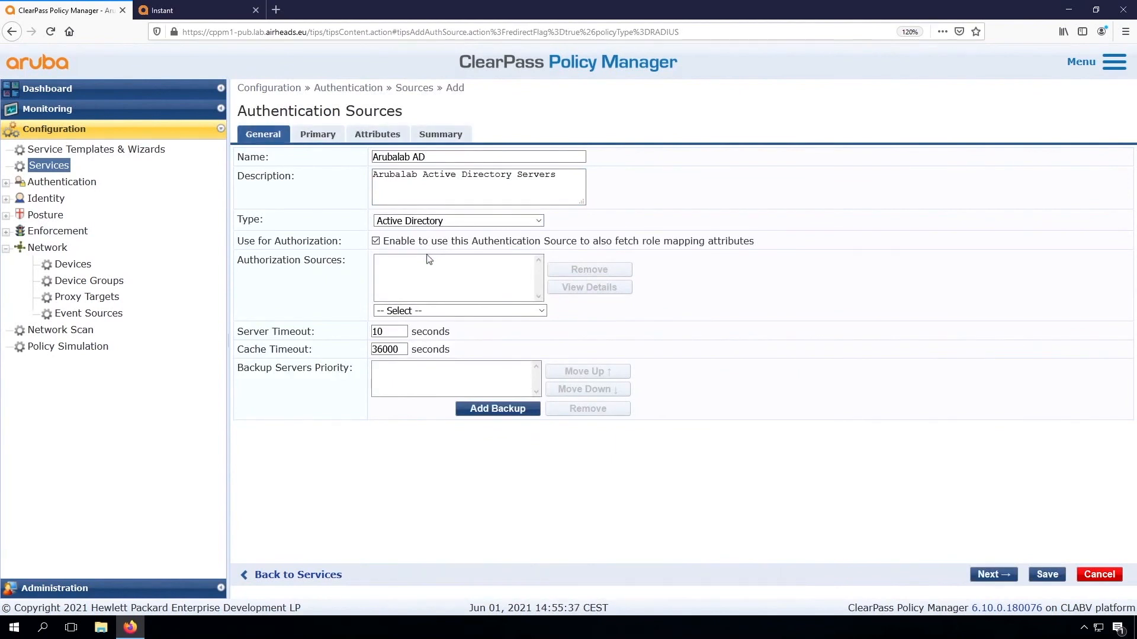
Add a backup server to the Arubalab AD authentication source and remove it again
{"action": "left_click", "coordinate": [994, 574]}
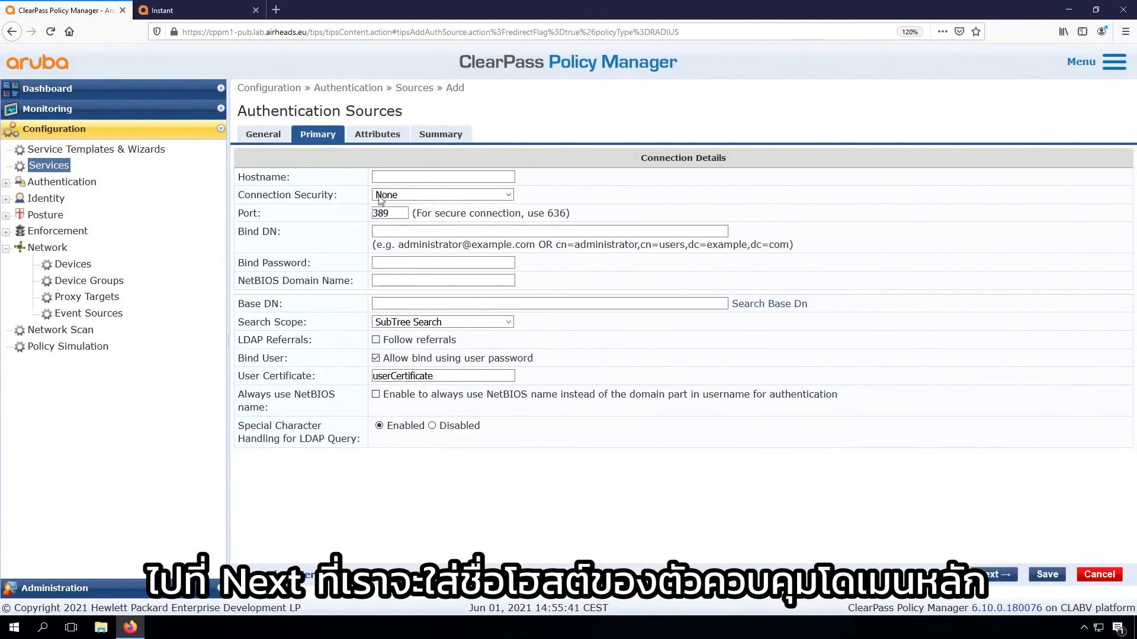
{"action": "left_click", "coordinate": [400, 177]}
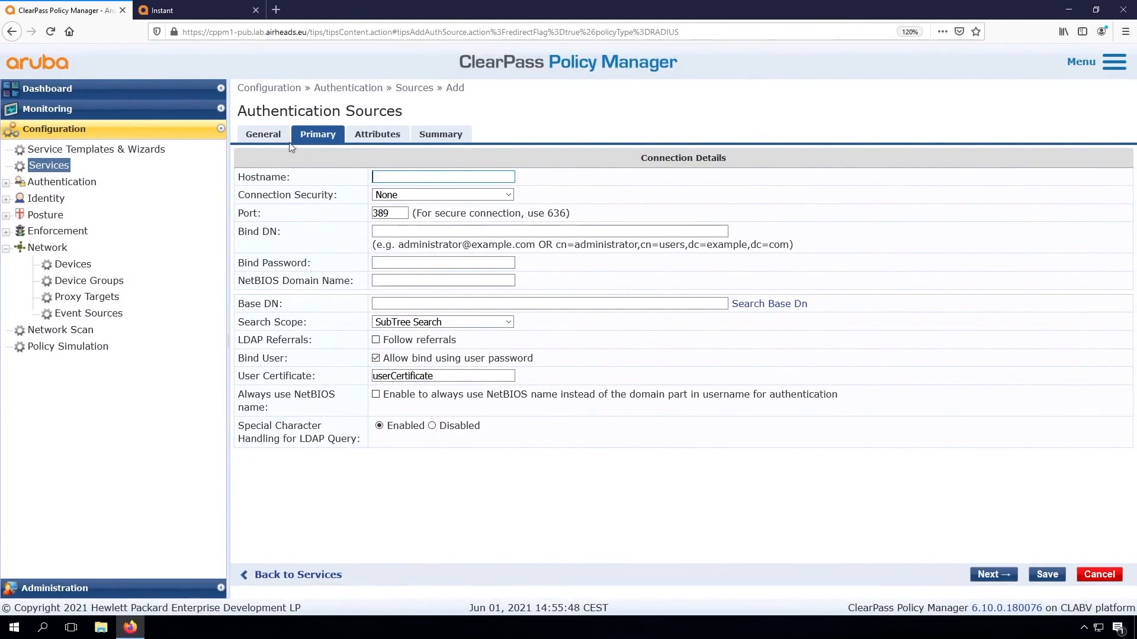
{"action": "left_click", "coordinate": [264, 136]}
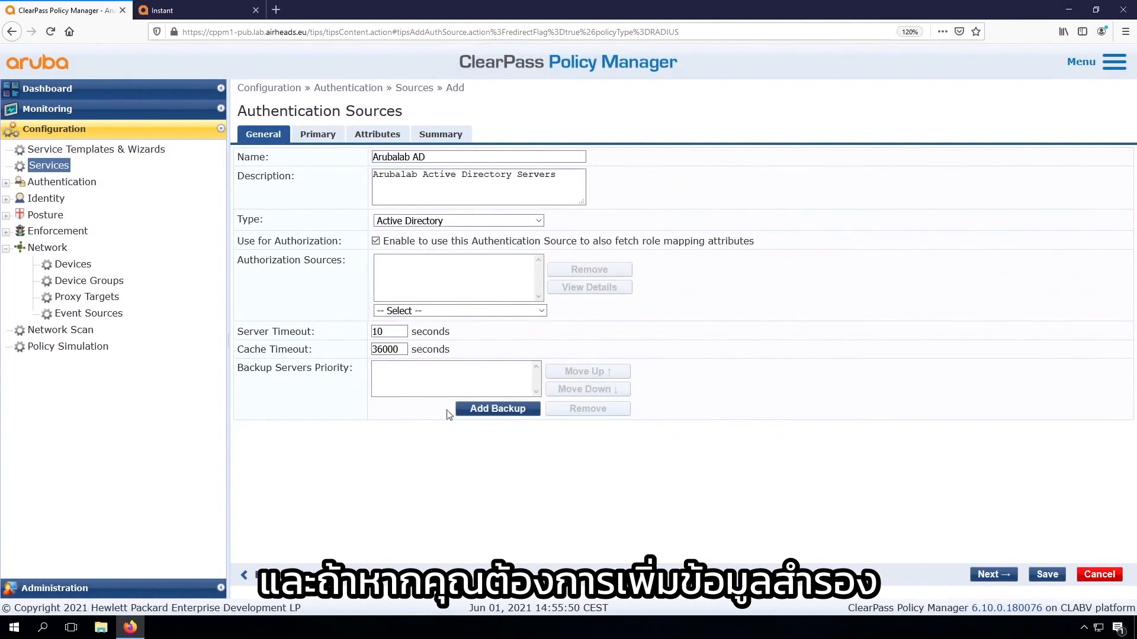
{"action": "left_click", "coordinate": [482, 410]}
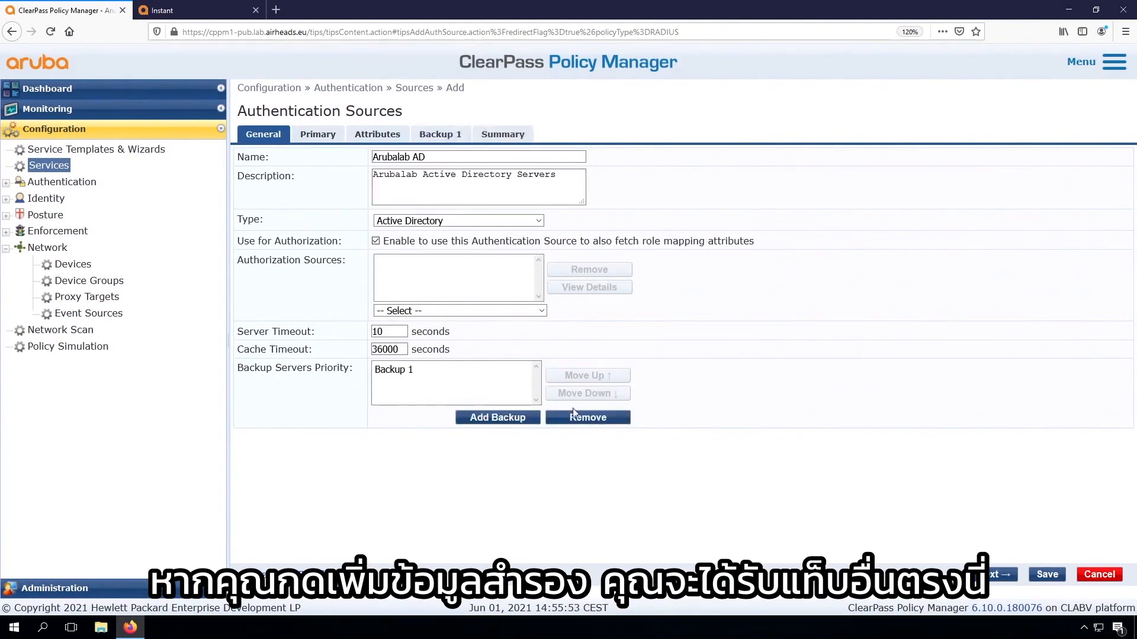
{"action": "left_click", "coordinate": [588, 417]}
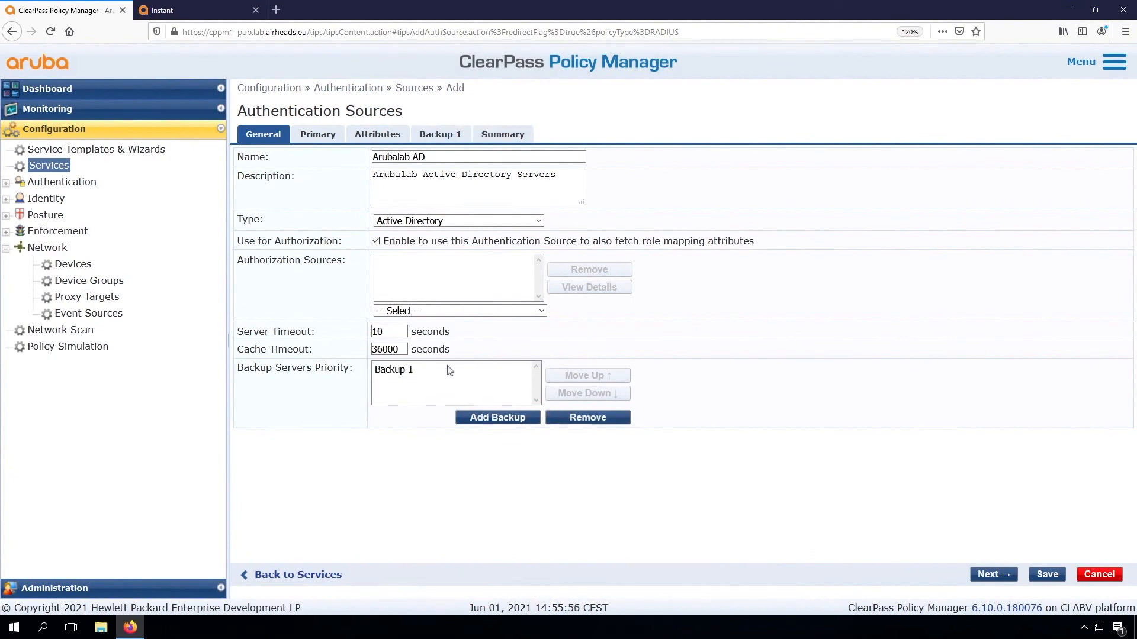
Set the primary server's hostname to dc01.arubalab.loc for the Arubalab AD source
{"action": "left_click", "coordinate": [317, 134]}
{"action": "left_click", "coordinate": [417, 175]}
{"action": "type", "text": "dc01.arubalab.loc"}
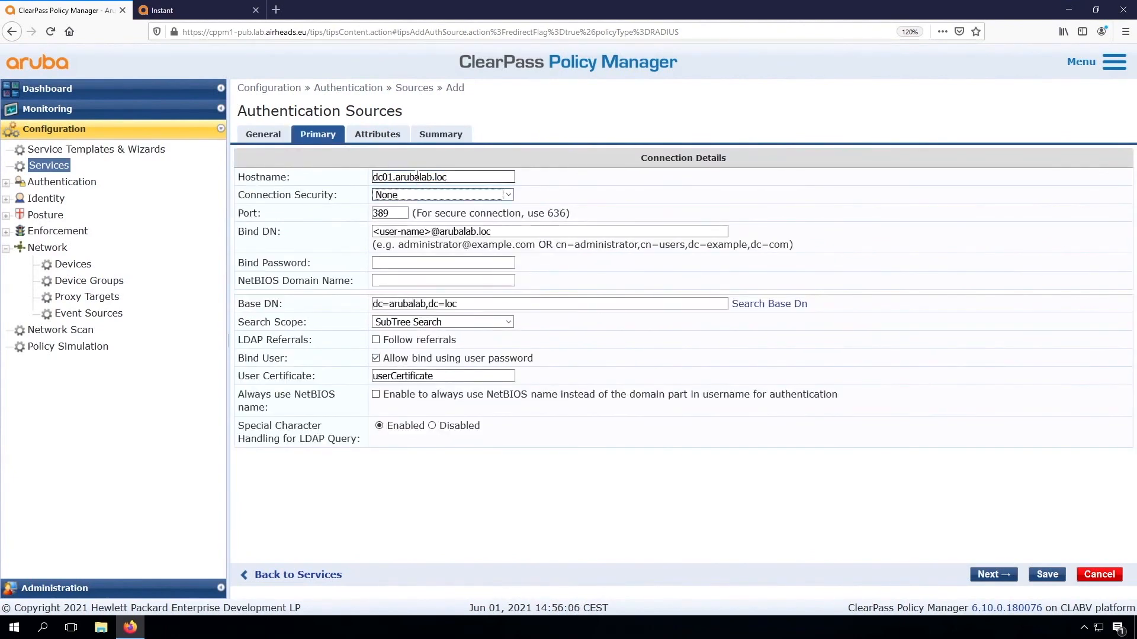
Replace the user-name placeholder in the Bind DN with user1 and enter the bind password
{"action": "left_click", "coordinate": [410, 232]}
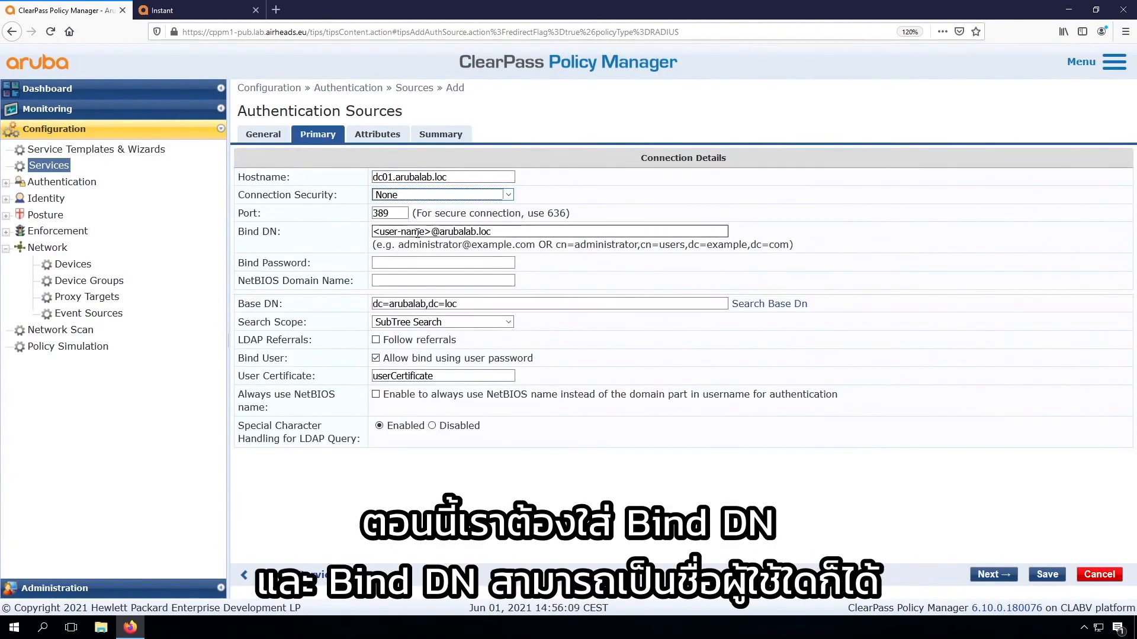
{"action": "left_click", "coordinate": [430, 232]}
{"action": "left_click_drag", "start_coordinate": [431, 232], "coordinate": [365, 233]}
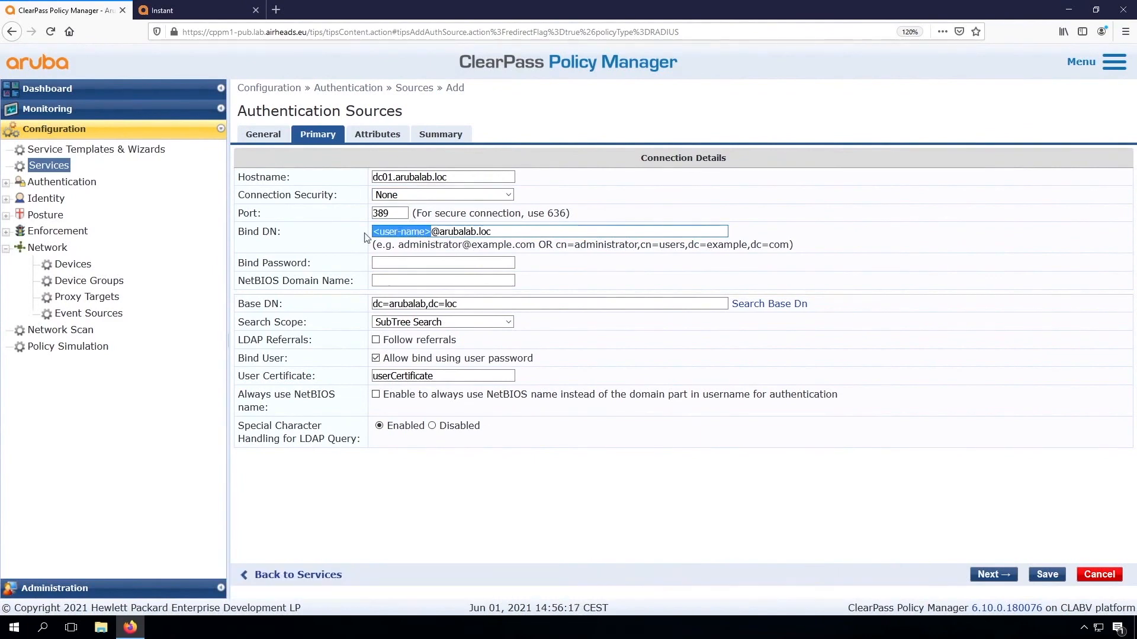
{"action": "type", "text": "usre"}
{"action": "key", "text": "BackSpace"}
{"action": "key", "text": "BackSpace"}
{"action": "type", "text": "er1"}
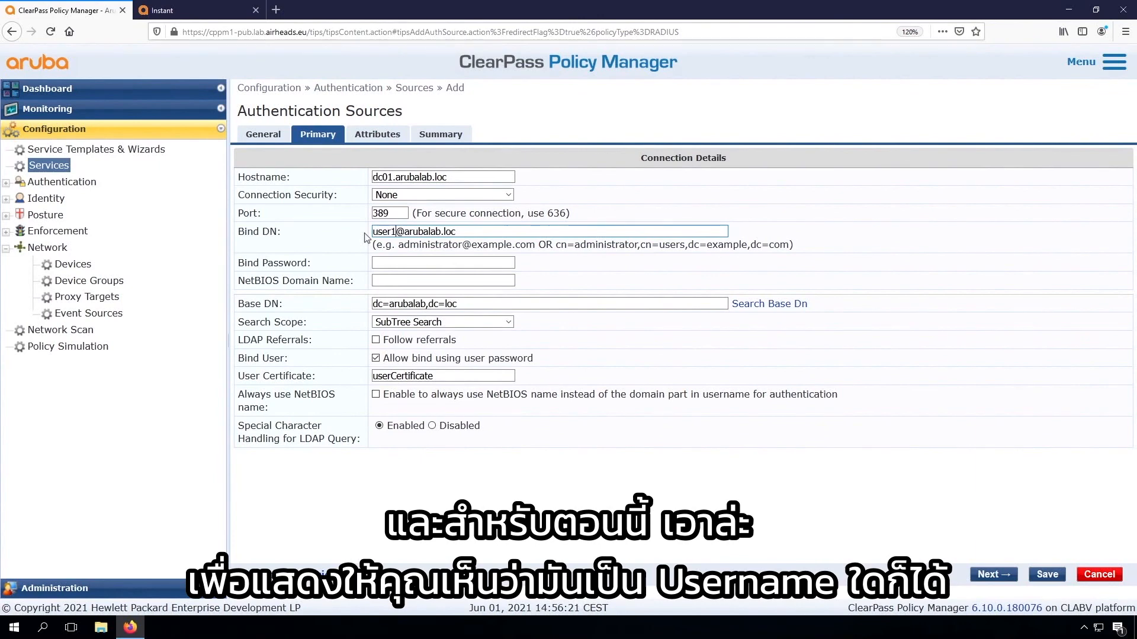
{"action": "key", "text": "Tab"}
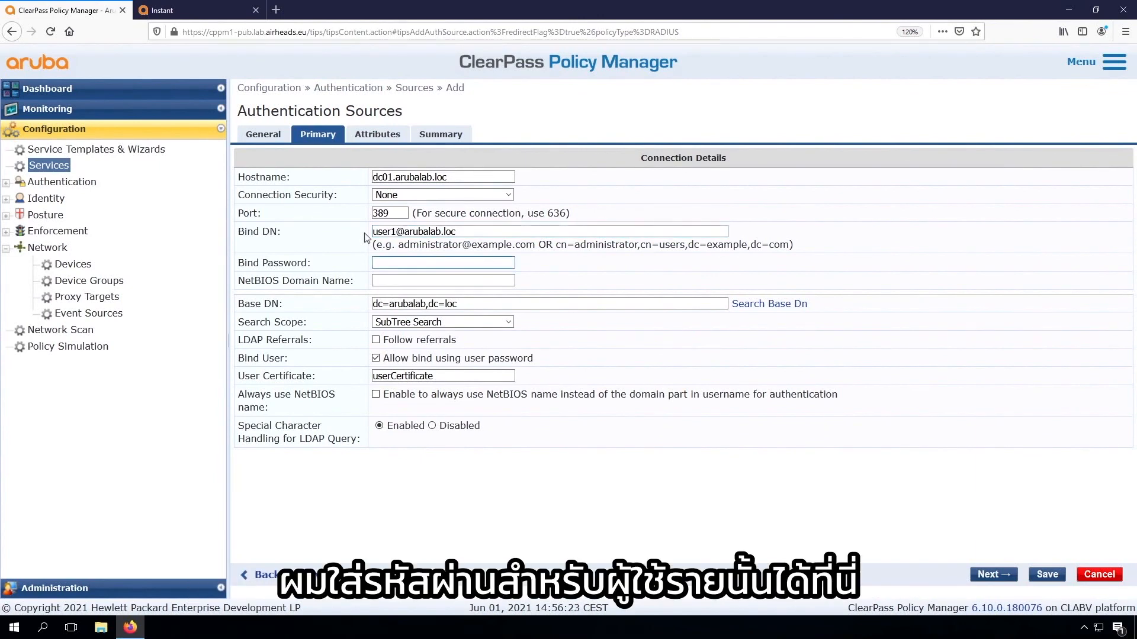
{"action": "type", "text": "aruba123"}
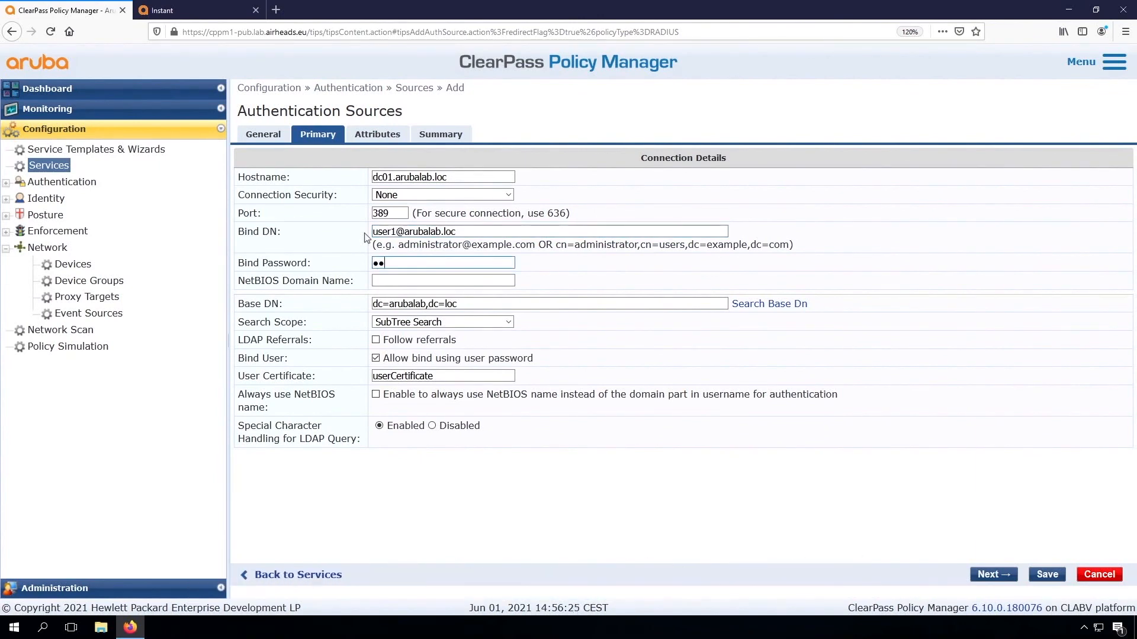
{"action": "type", "text": "aruba1"}
{"action": "key", "text": "Tab"}
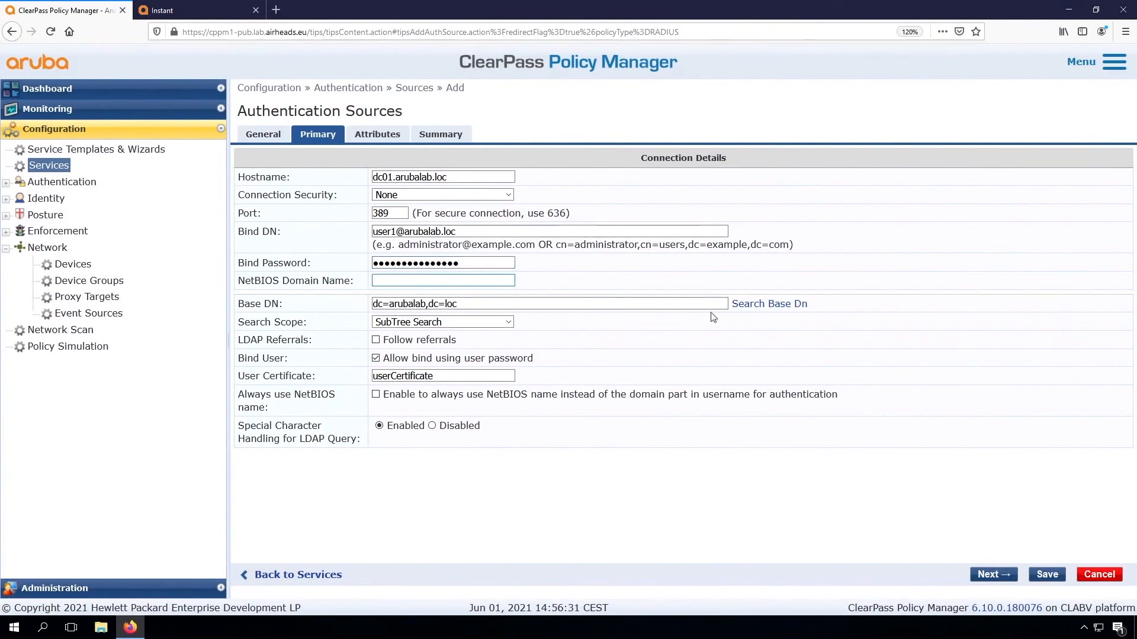
Browse the containers under the base DN dc=arubalab,dc=loc in the LDAP Browser and close it
{"action": "left_click", "coordinate": [768, 308]}
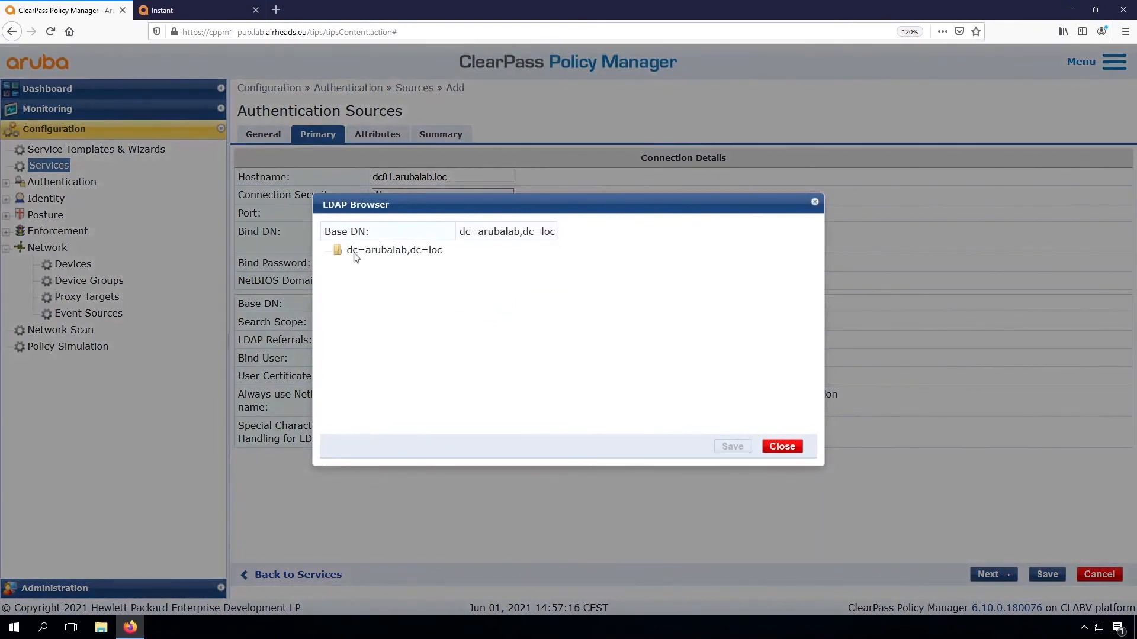
{"action": "double_click", "coordinate": [379, 251]}
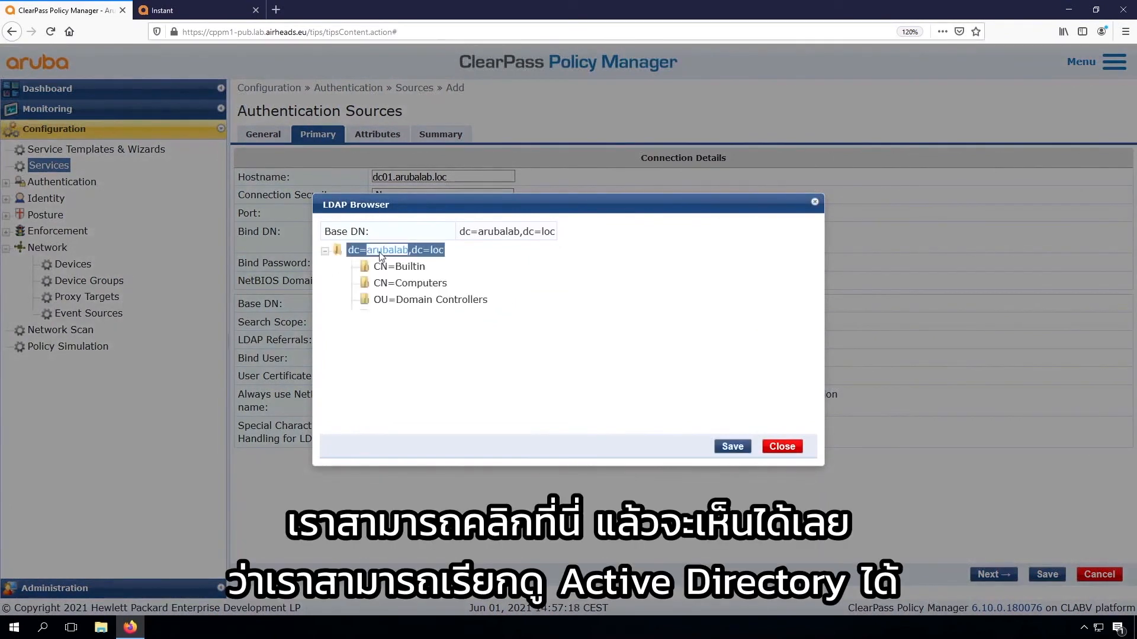
{"action": "left_click", "coordinate": [379, 255]}
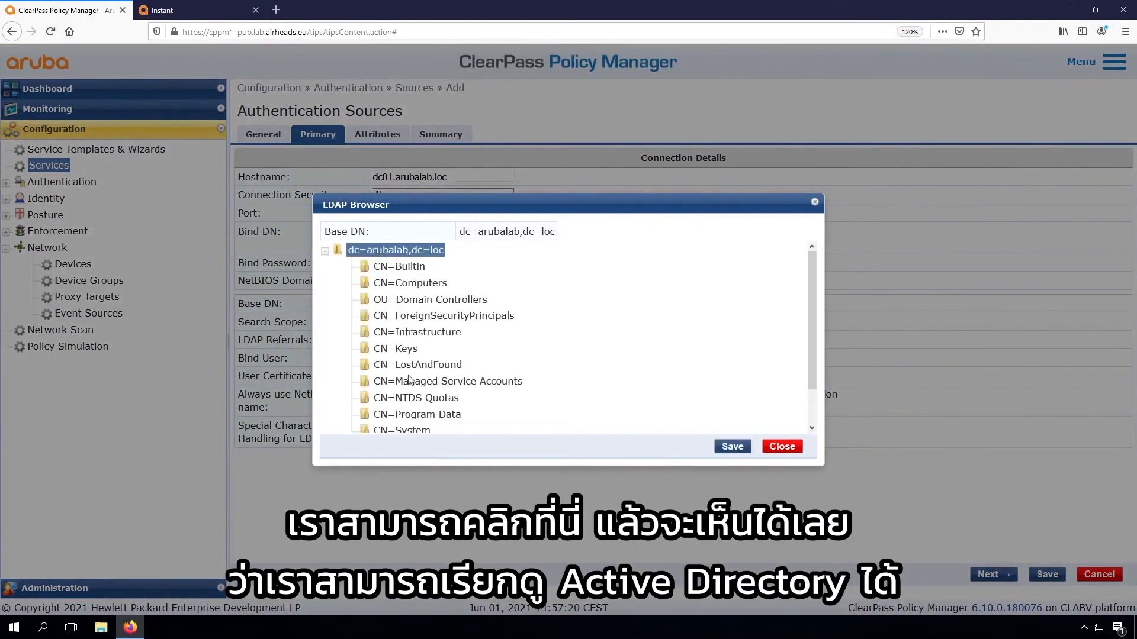
{"action": "scroll", "coordinate": [409, 380], "scroll_direction": "down", "scroll_amount": 1}
{"action": "scroll", "coordinate": [409, 379], "scroll_direction": "down", "scroll_amount": 1}
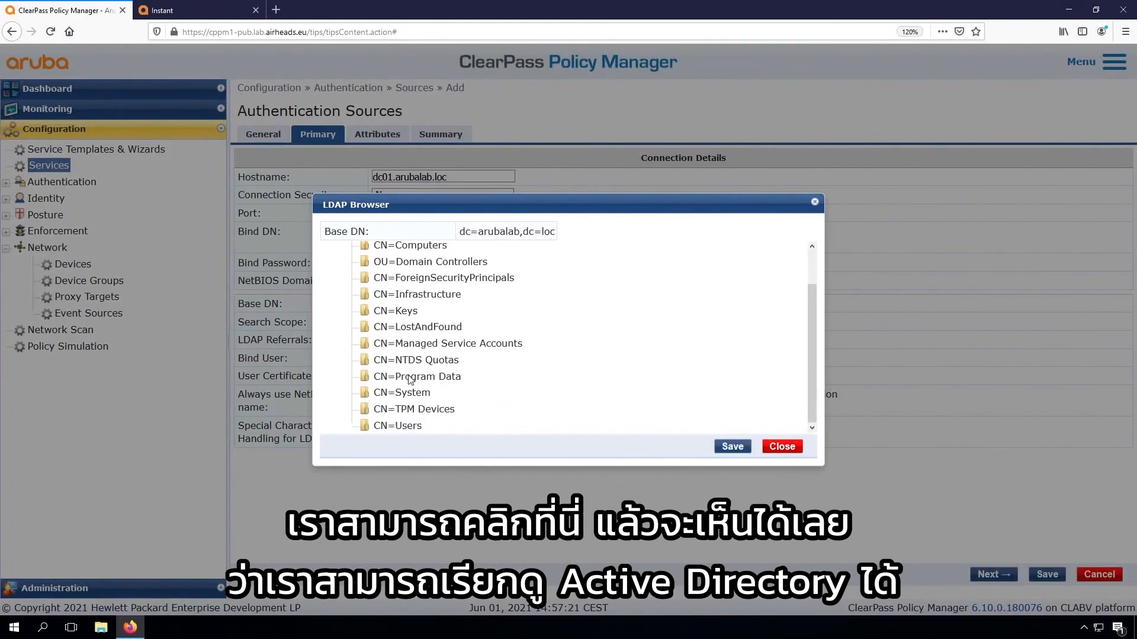
{"action": "left_click", "coordinate": [785, 447]}
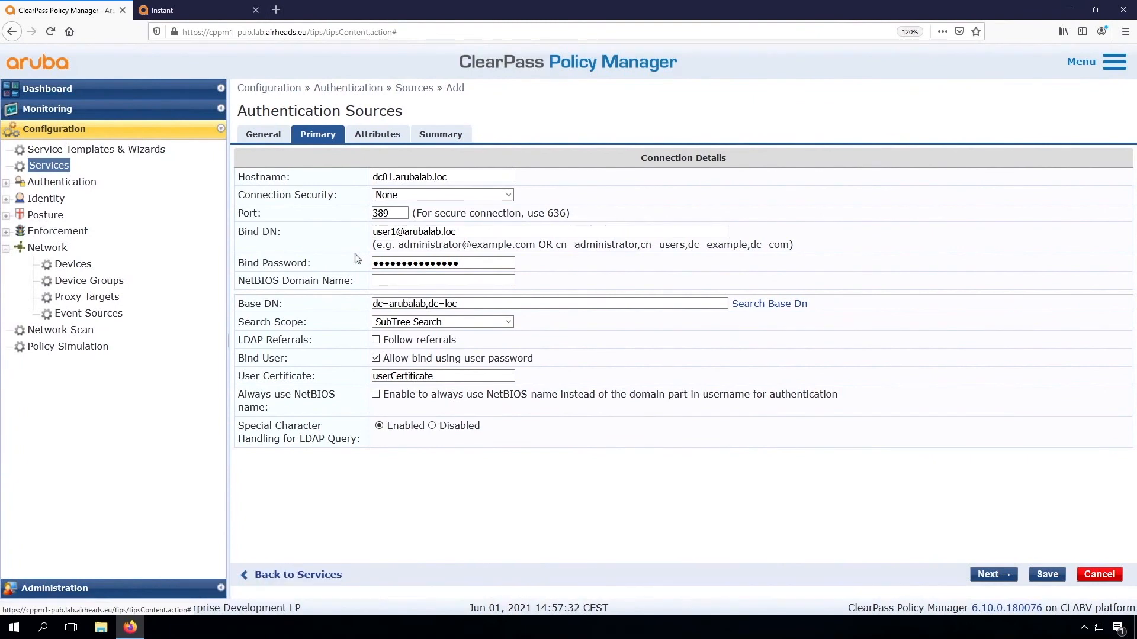
Save the authentication source and add Arubalab AD [Active Directory] to the service's authentication sources
{"action": "left_click", "coordinate": [1047, 575]}
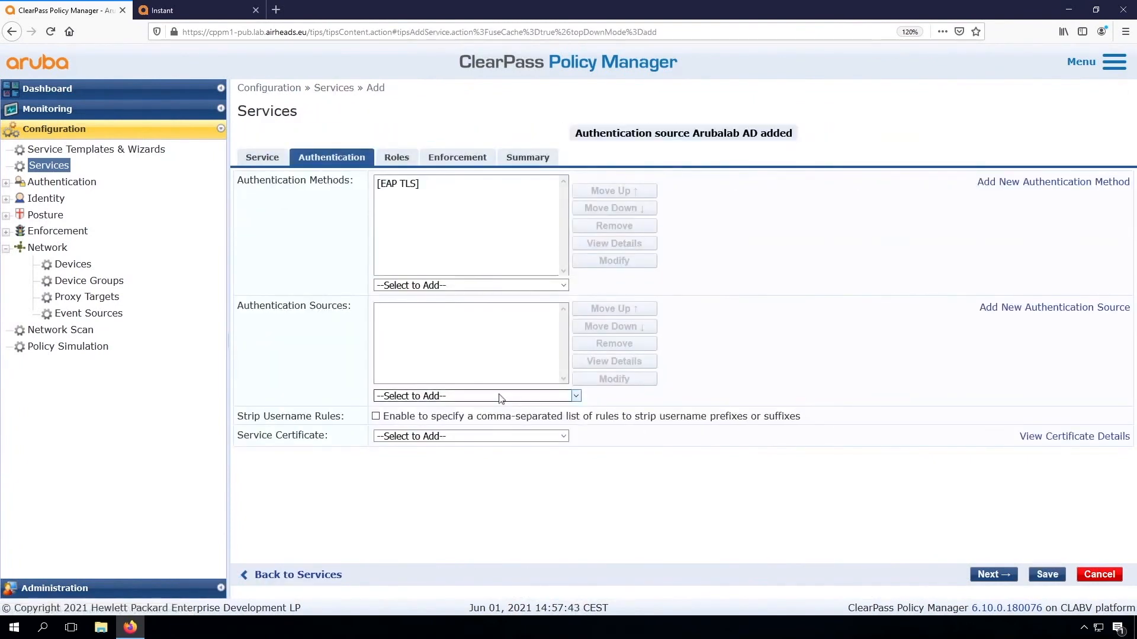
{"action": "left_click", "coordinate": [499, 396]}
{"action": "left_click", "coordinate": [462, 206]}
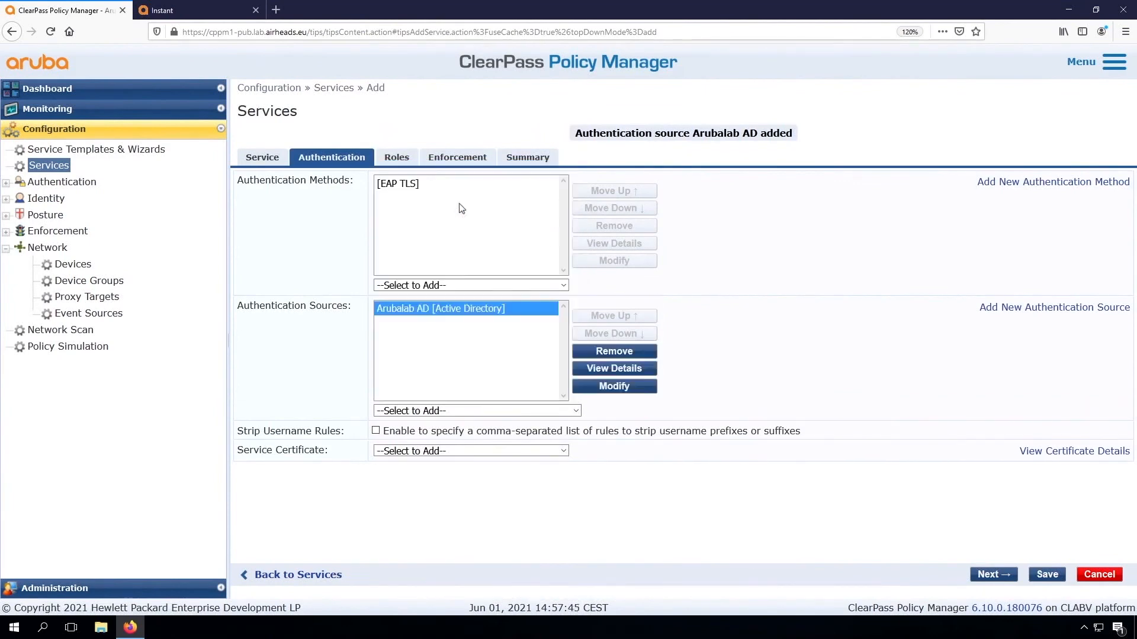
Skip role mapping, accept the [Sample Allow Access Policy] enforcement policy and save the service
{"action": "left_click", "coordinate": [991, 575]}
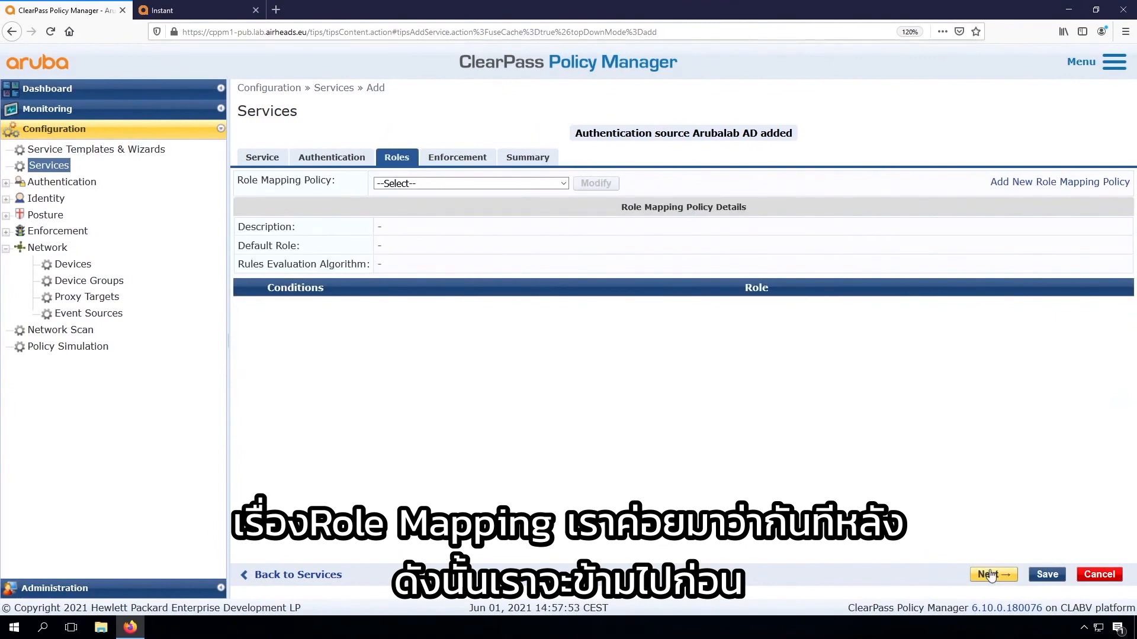
{"action": "left_click", "coordinate": [991, 575]}
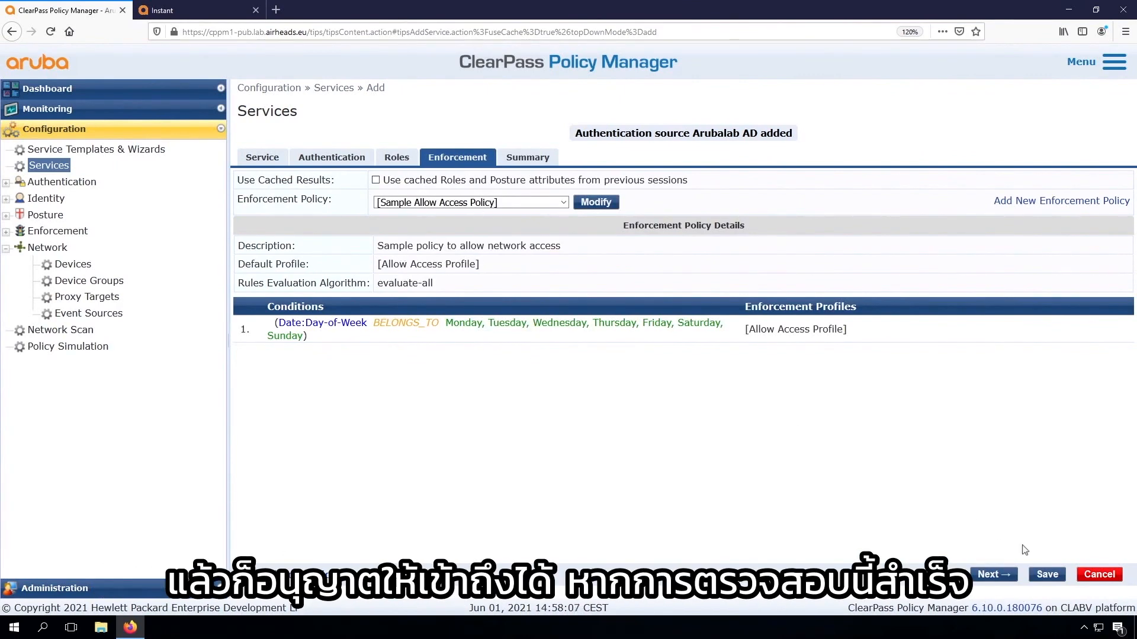
{"action": "left_click", "coordinate": [1047, 575]}
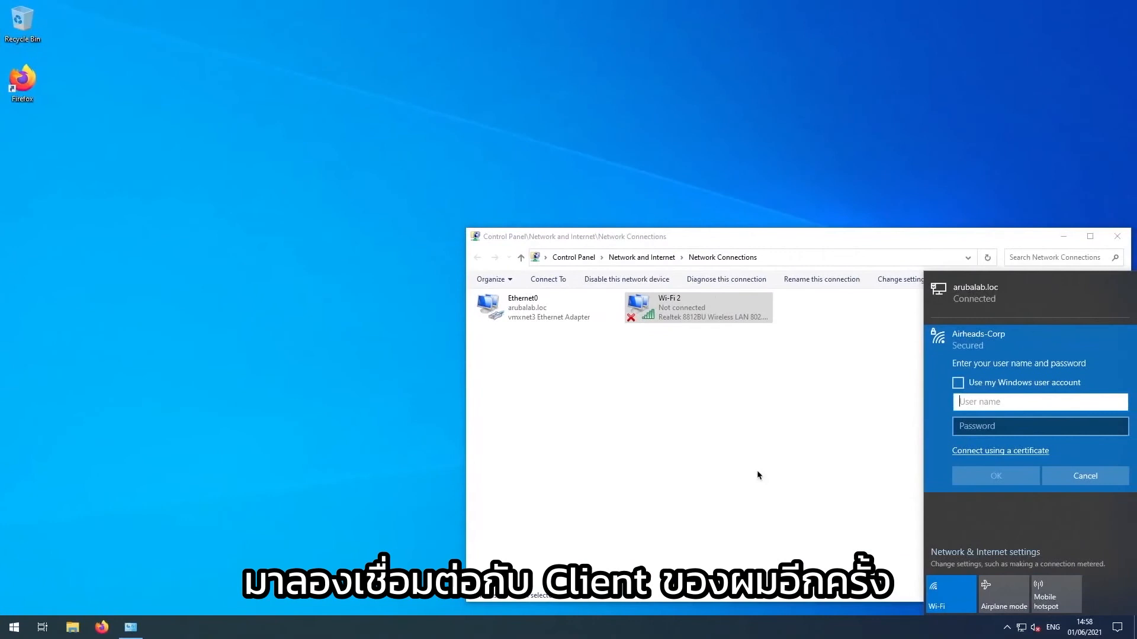
On the Windows client, cancel the pending credentials request and reconnect to the Airheads-Corp Wi-Fi network
{"action": "left_click", "coordinate": [1092, 476]}
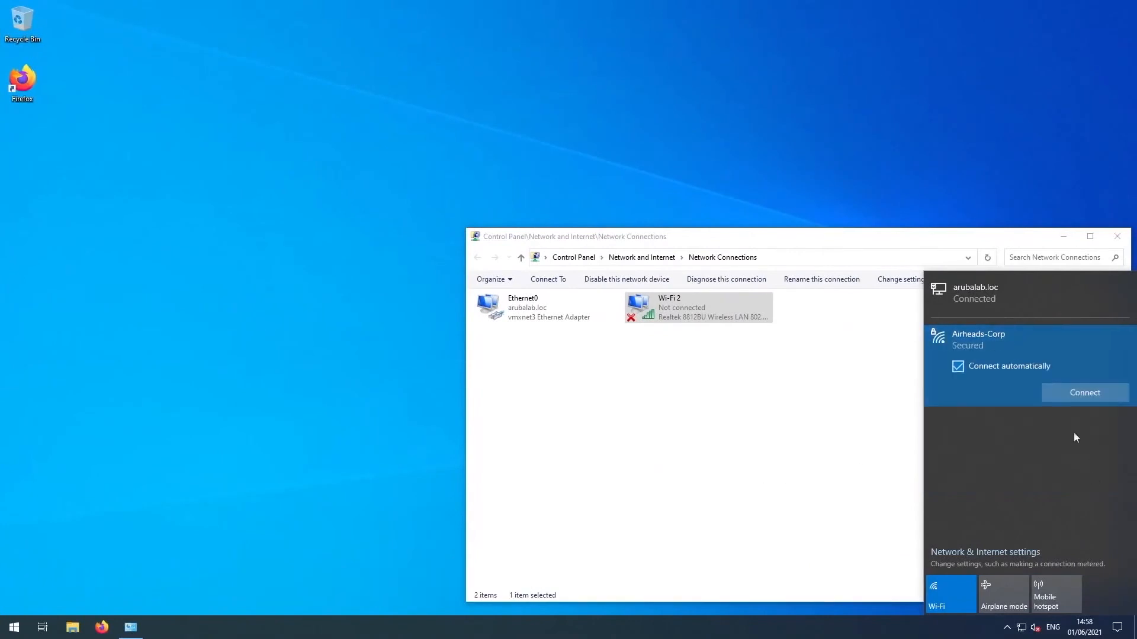
{"action": "left_click", "coordinate": [1092, 393]}
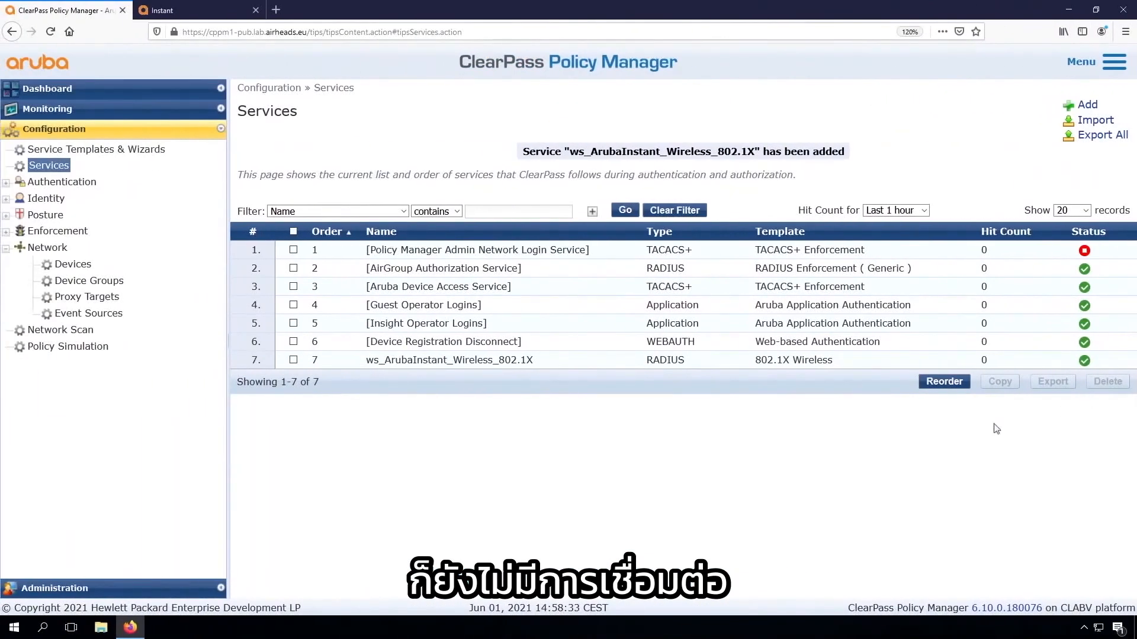
Switch to ClearPass and examine the alerts of the most recent RADIUS request in the Access Tracker
{"action": "left_click", "coordinate": [54, 111]}
{"action": "left_click", "coordinate": [82, 145]}
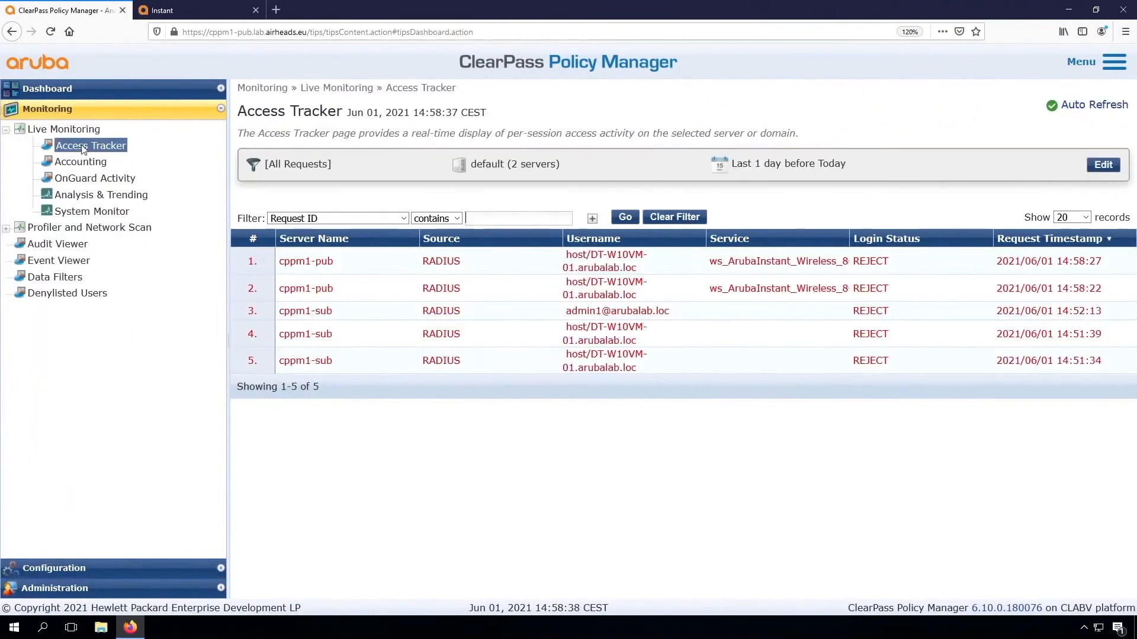
{"action": "left_click", "coordinate": [472, 261]}
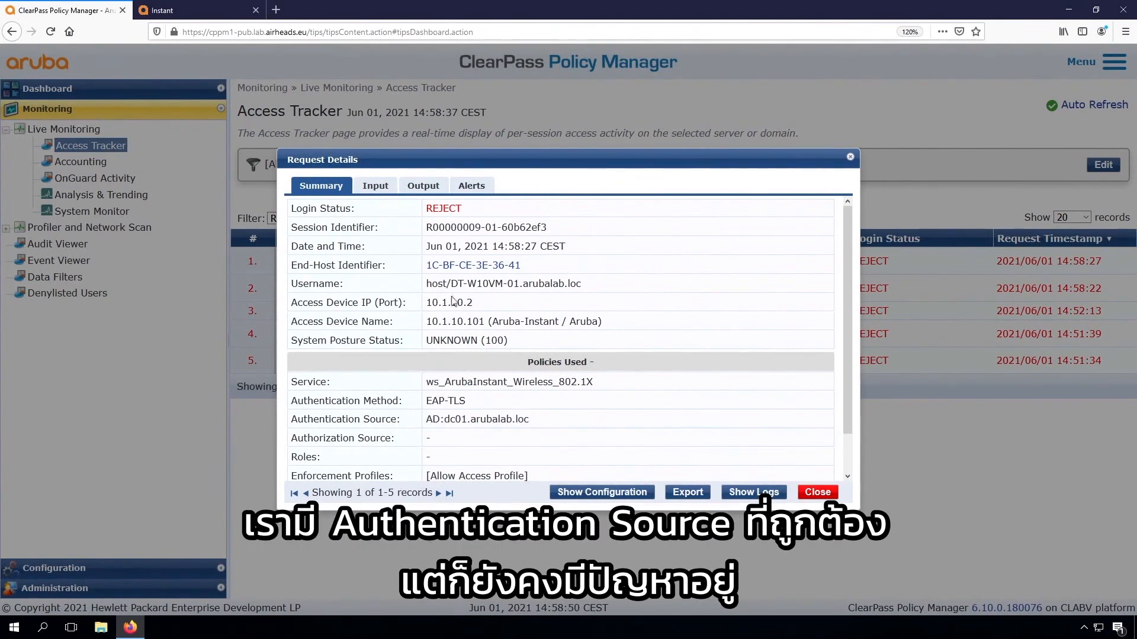
{"action": "left_click", "coordinate": [477, 189]}
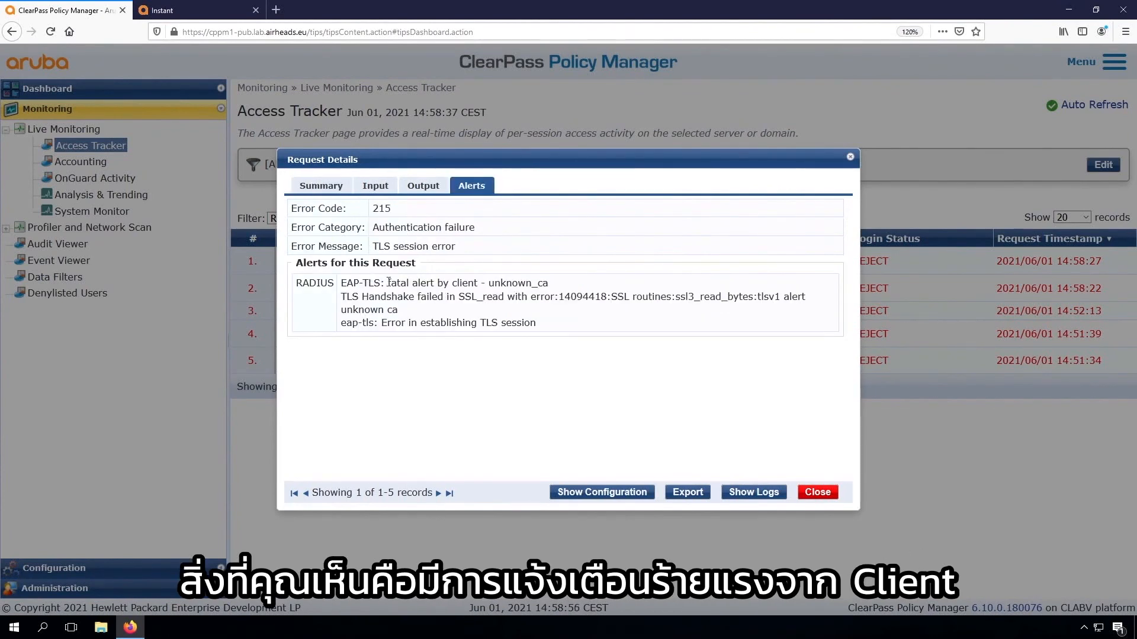
{"action": "left_click_drag", "start_coordinate": [388, 283], "coordinate": [477, 285]}
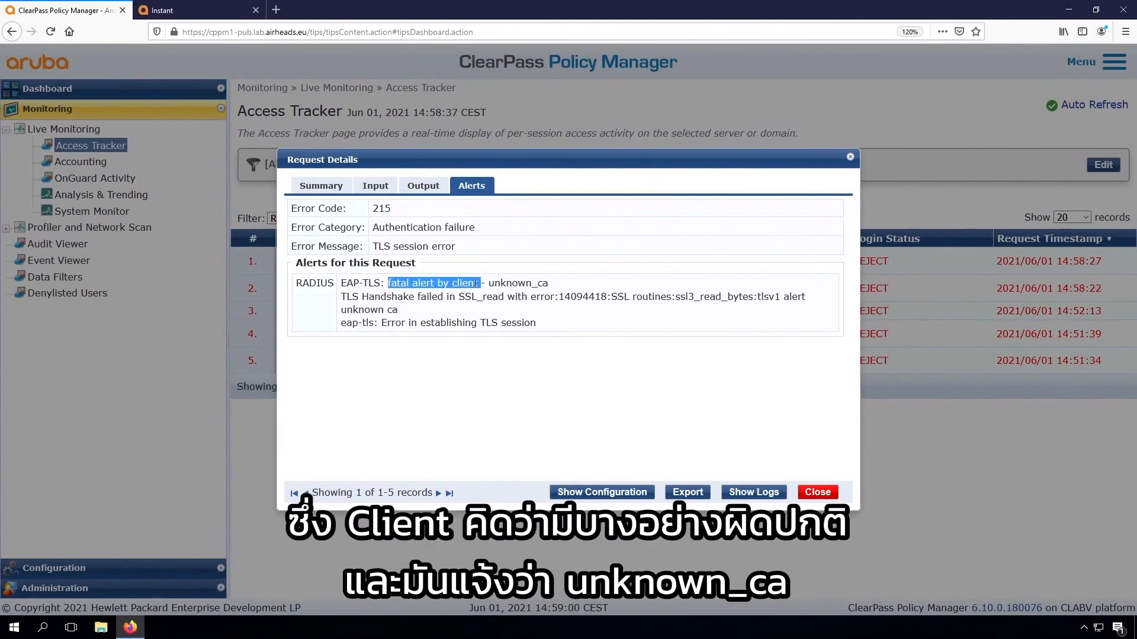
{"action": "double_click", "coordinate": [518, 283]}
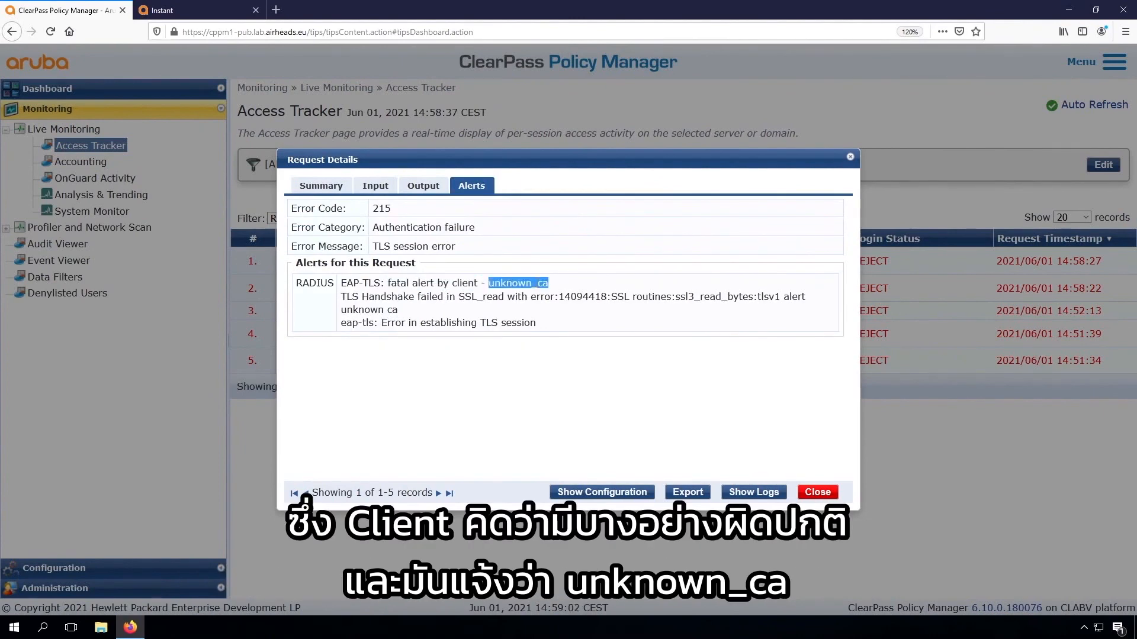